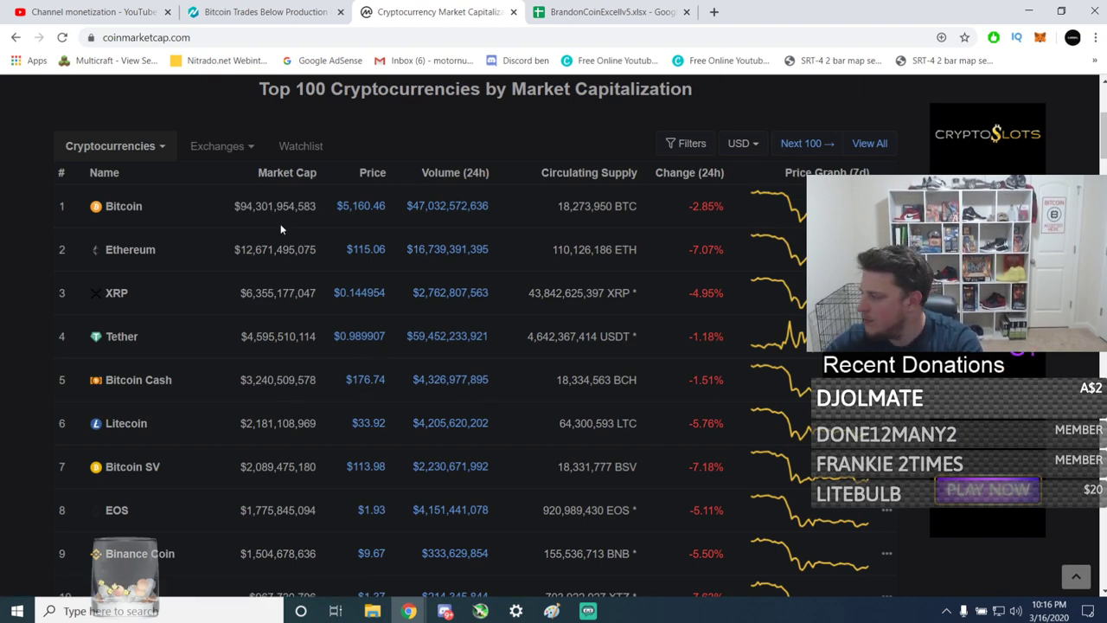
# Step: Scroll the CoinMarketCap list down to #100 Pundi X and the $146,897,284,270 total market cap
pyautogui.scroll(-1, 173, 230)
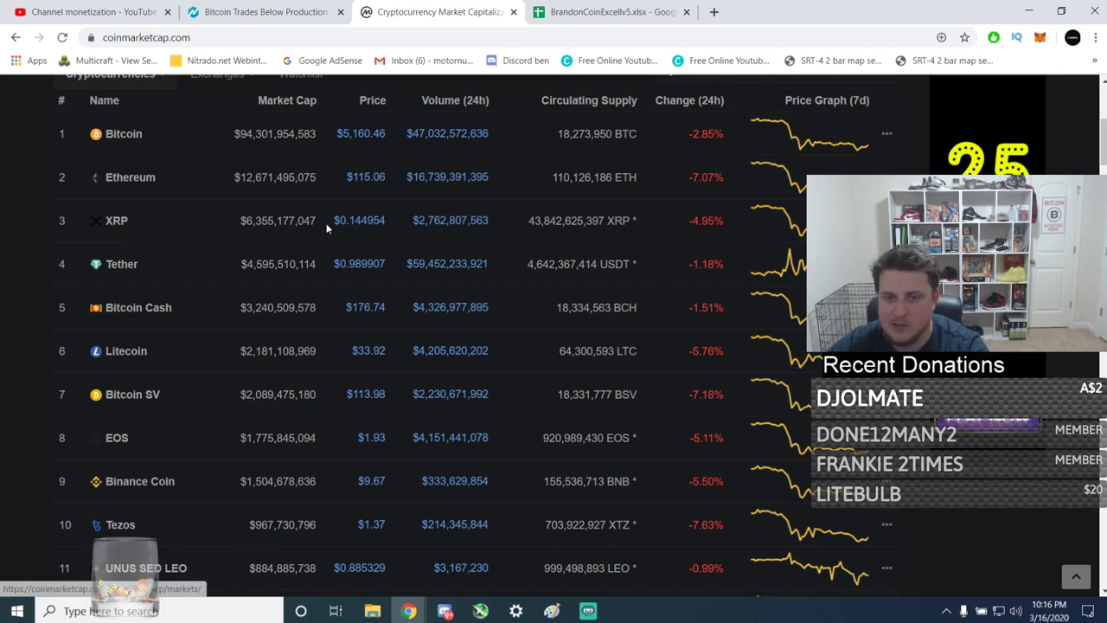
pyautogui.scroll(-1, 359, 229)
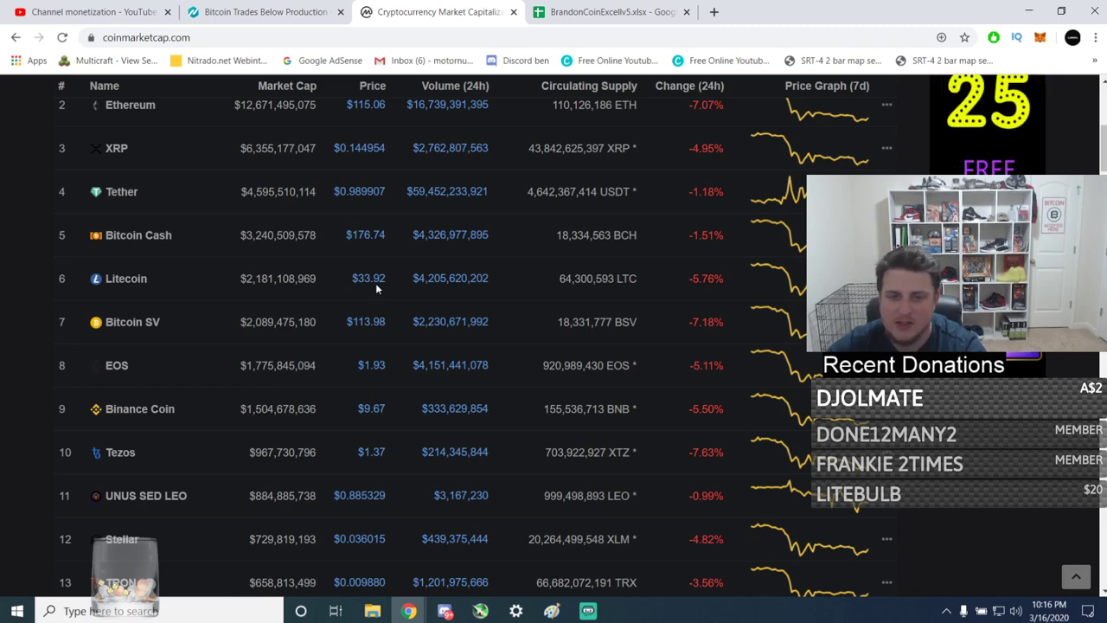
pyautogui.scroll(-1, 358, 277)
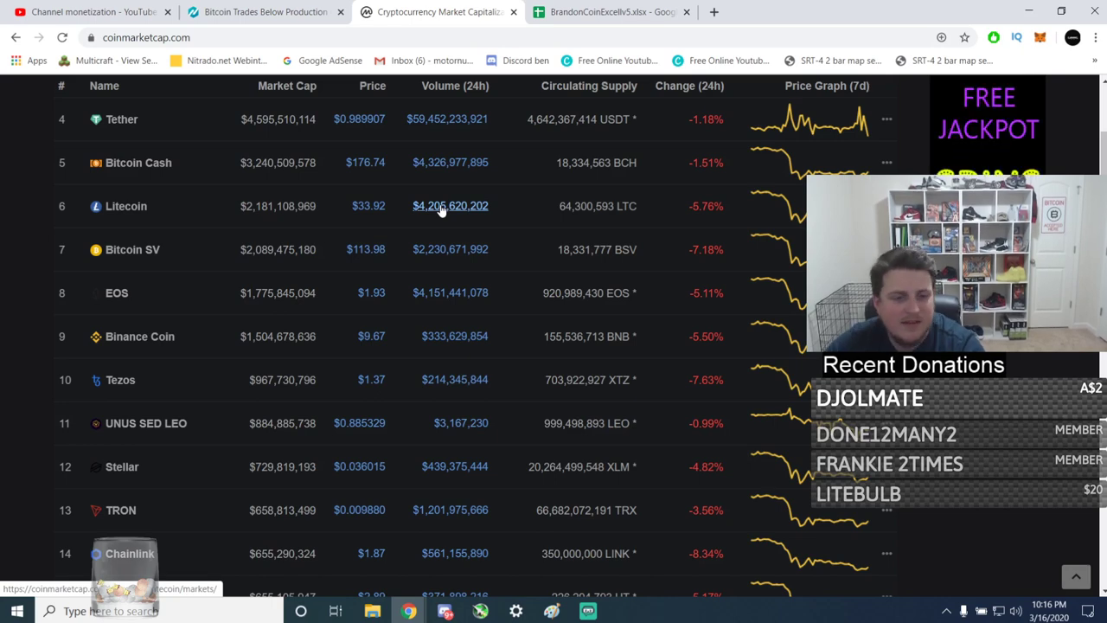
pyautogui.scroll(-1, 543, 195)
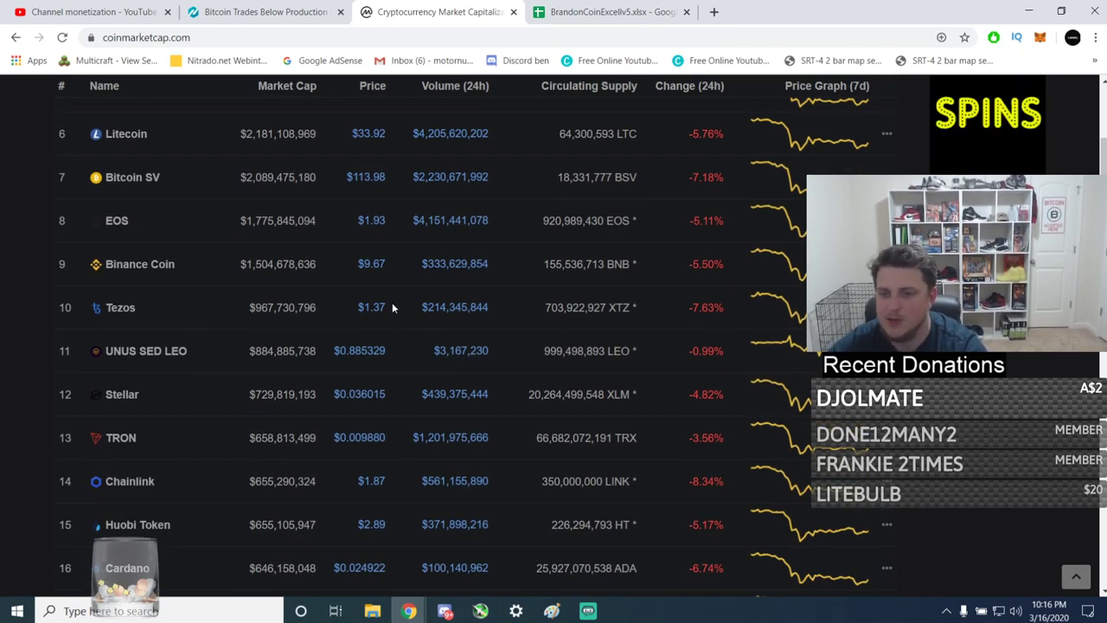
pyautogui.scroll(-1, 347, 275)
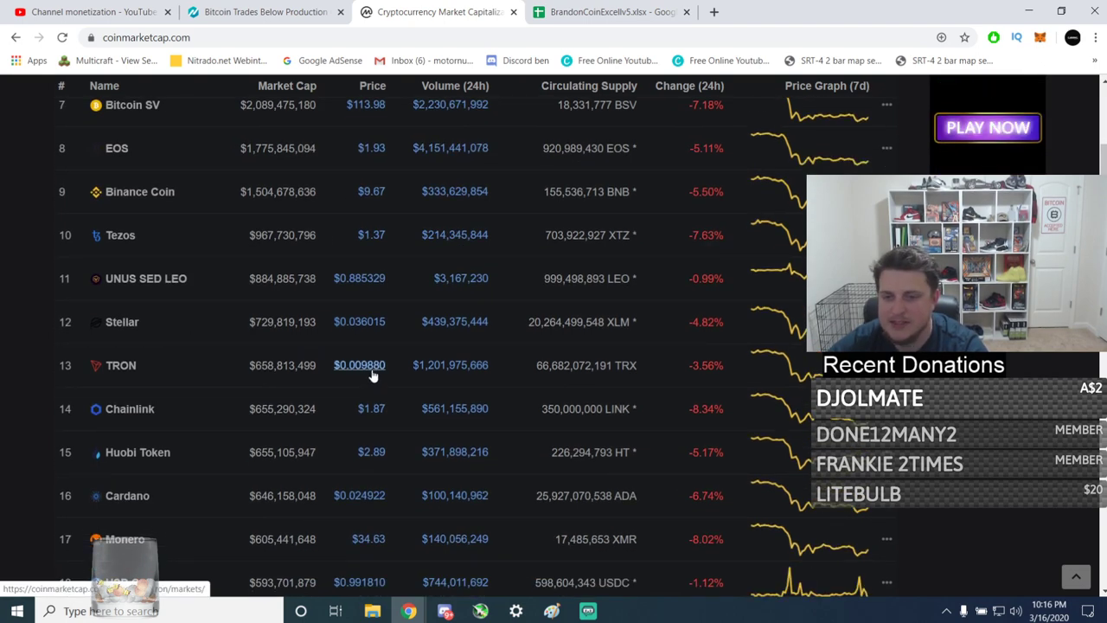
pyautogui.scroll(-2, 189, 267)
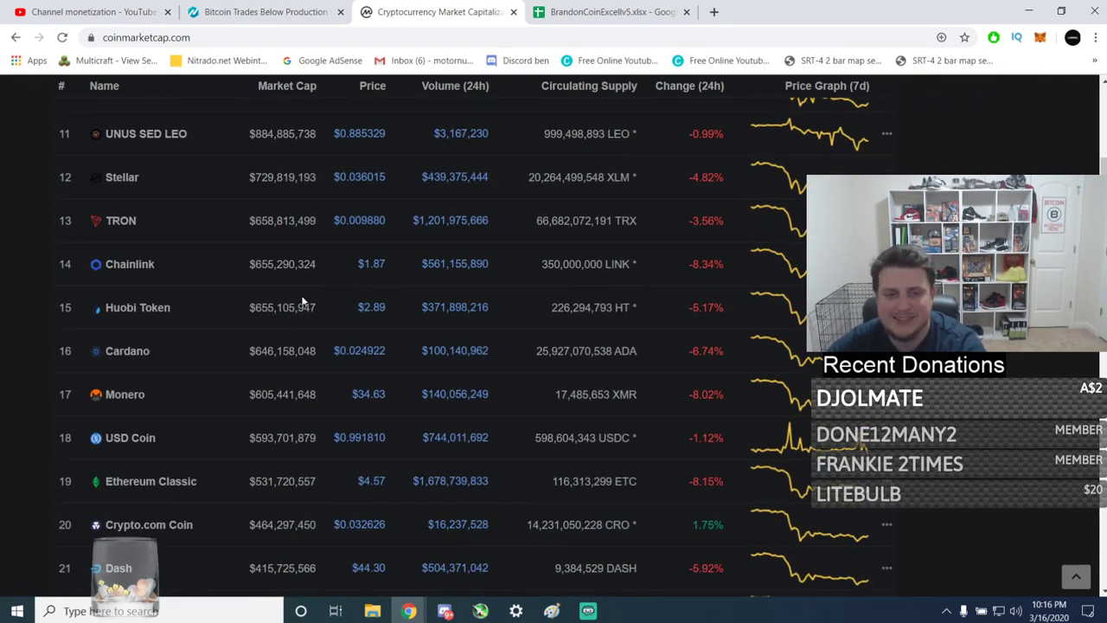
pyautogui.scroll(-1, 285, 301)
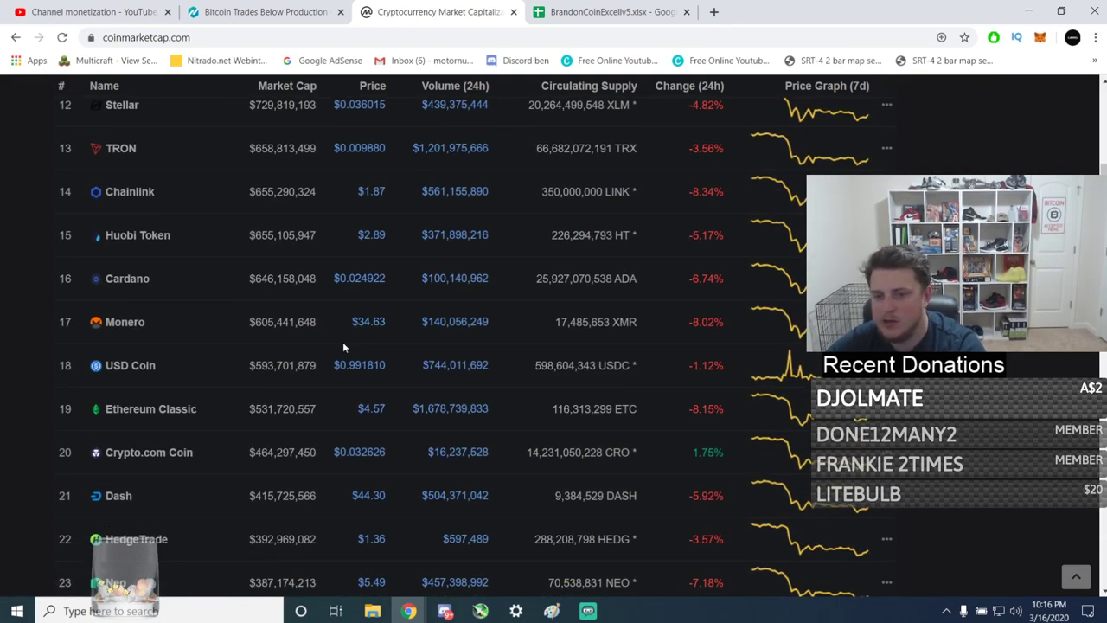
pyautogui.scroll(-1, 164, 393)
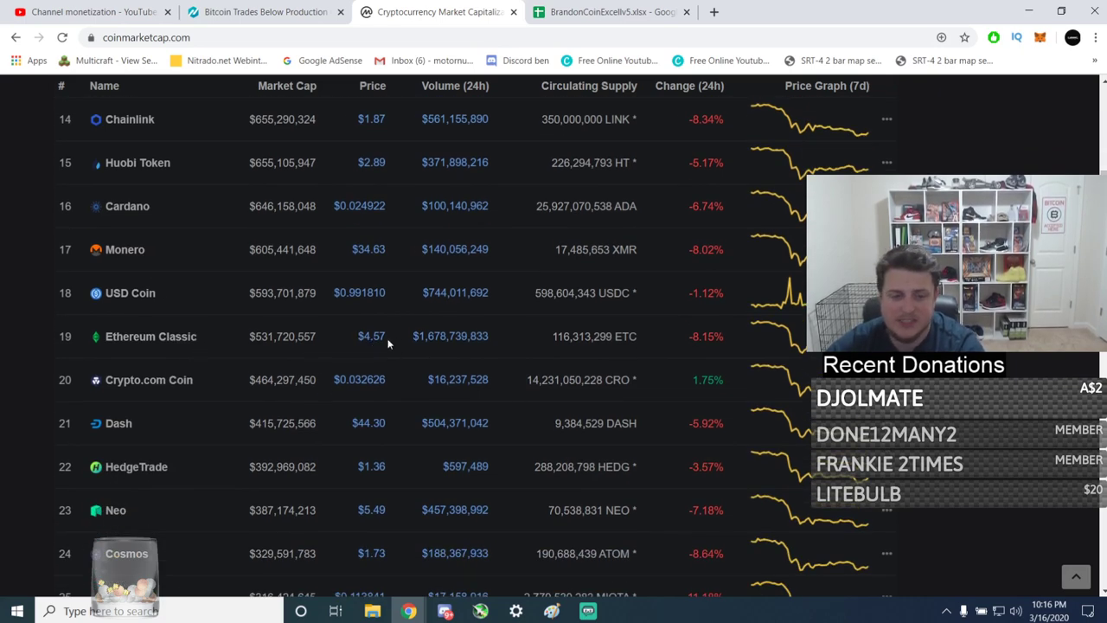
pyautogui.scroll(-5, 380, 333)
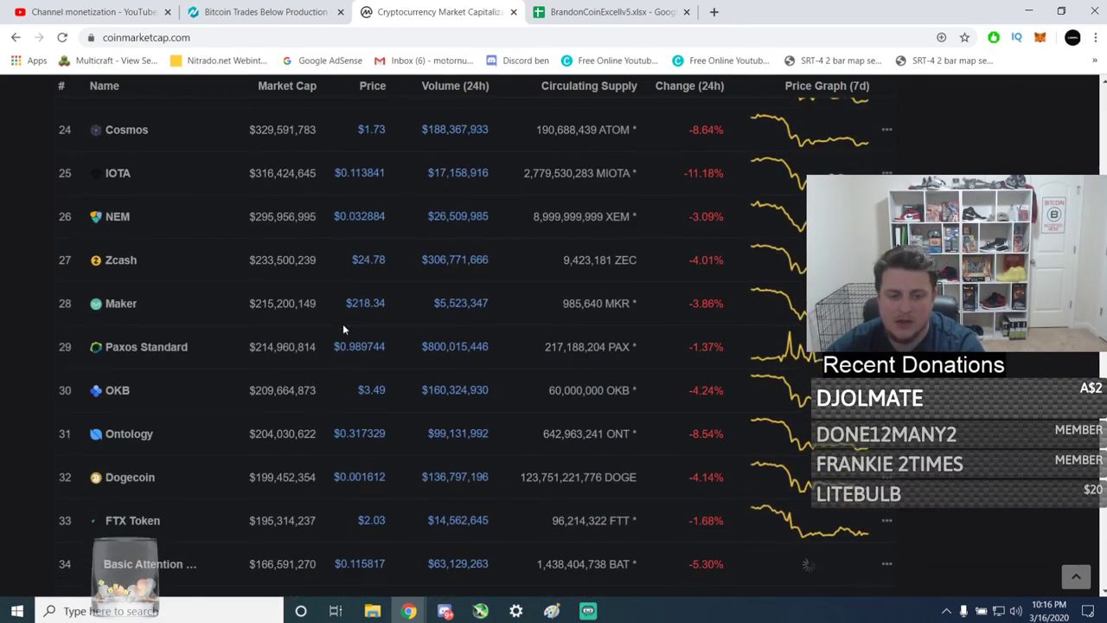
pyautogui.scroll(-2, 343, 327)
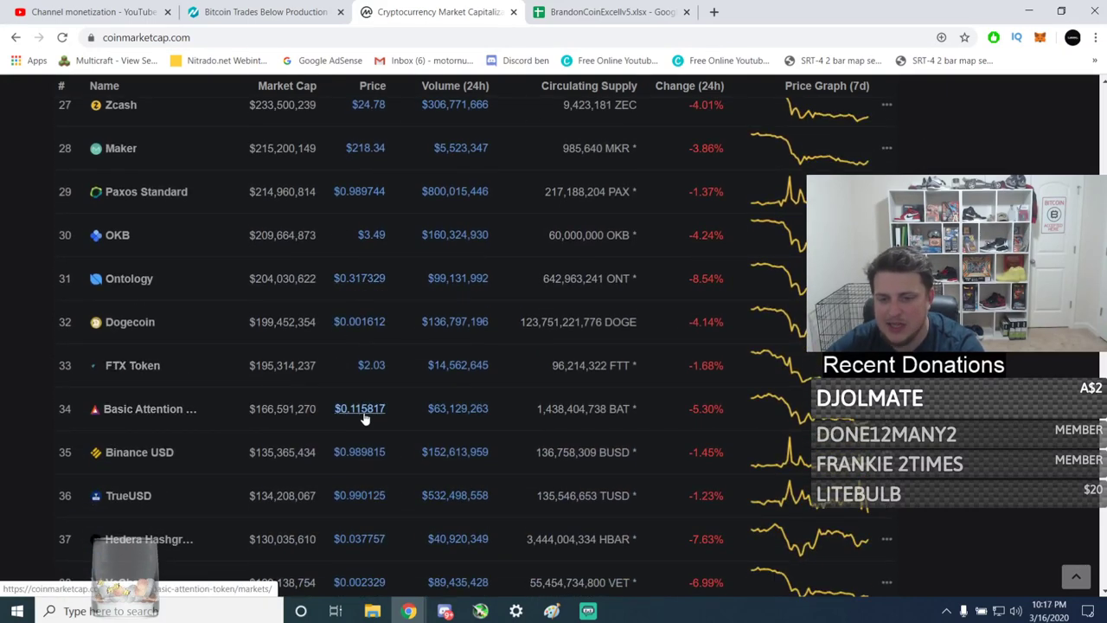
pyautogui.scroll(-1, 194, 391)
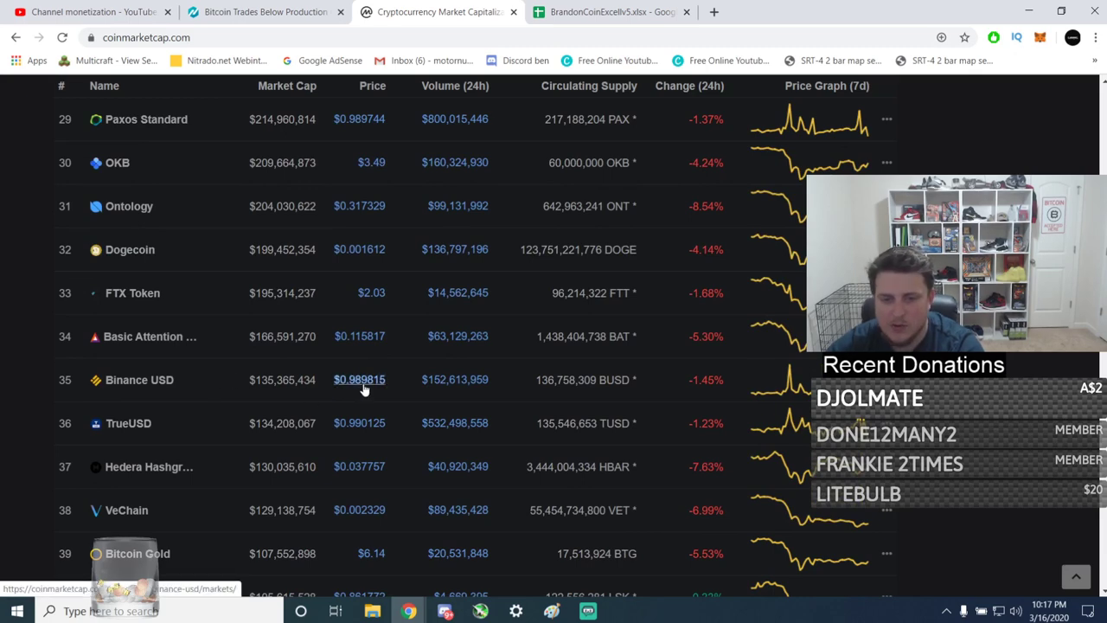
pyautogui.scroll(-1, 345, 381)
pyautogui.scroll(-1, 168, 346)
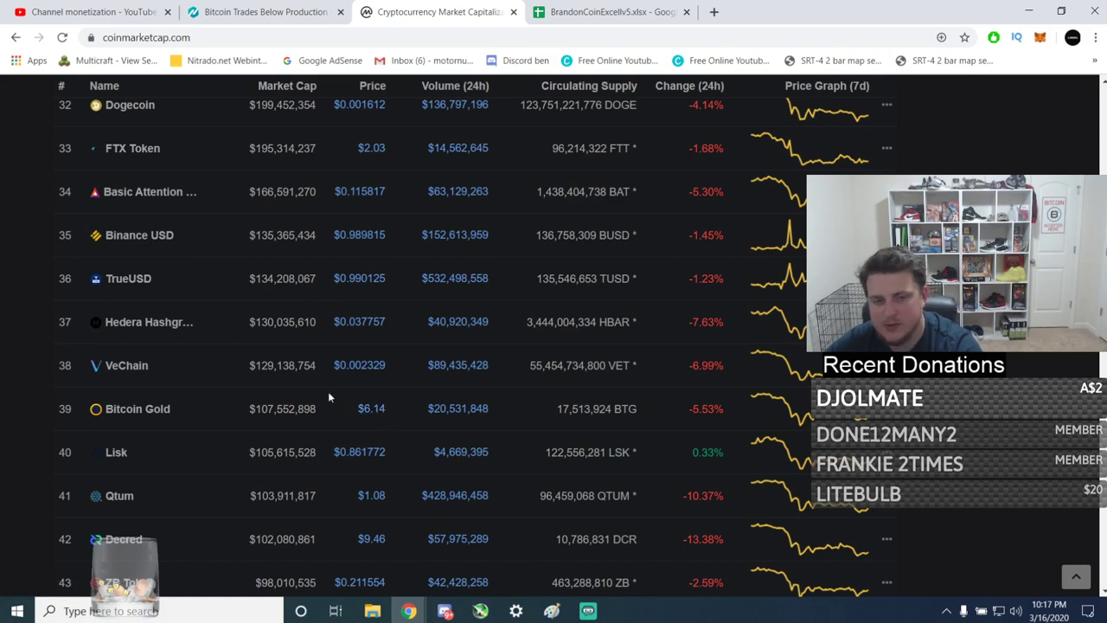
pyautogui.scroll(-3, 270, 344)
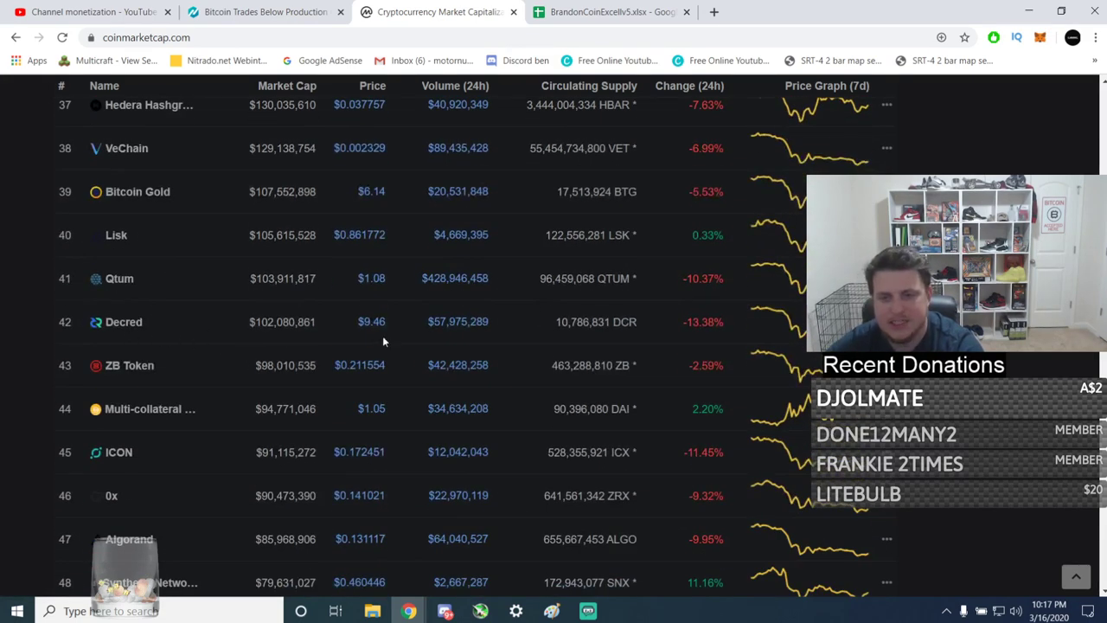
pyautogui.scroll(-1, 383, 342)
pyautogui.scroll(-2, 394, 260)
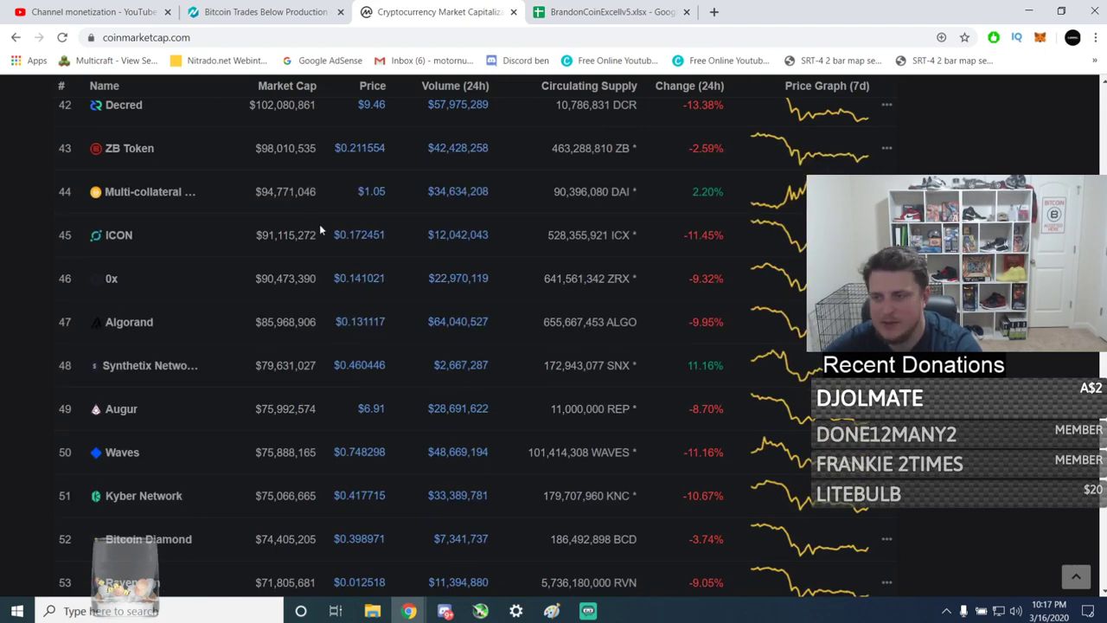
pyautogui.scroll(-1, 320, 230)
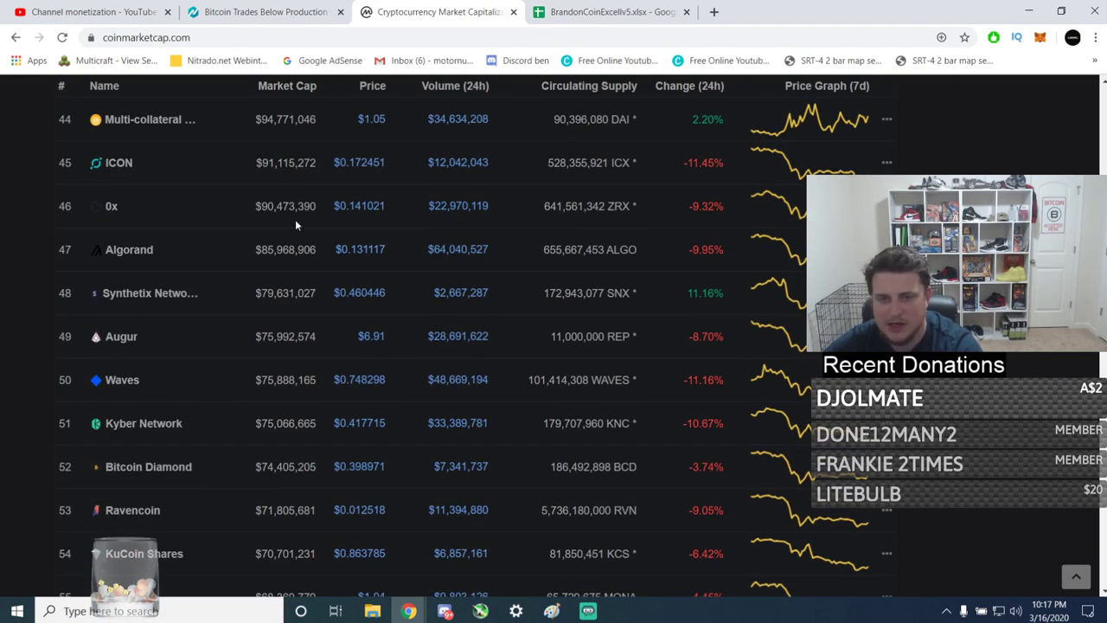
pyautogui.scroll(-1, 251, 407)
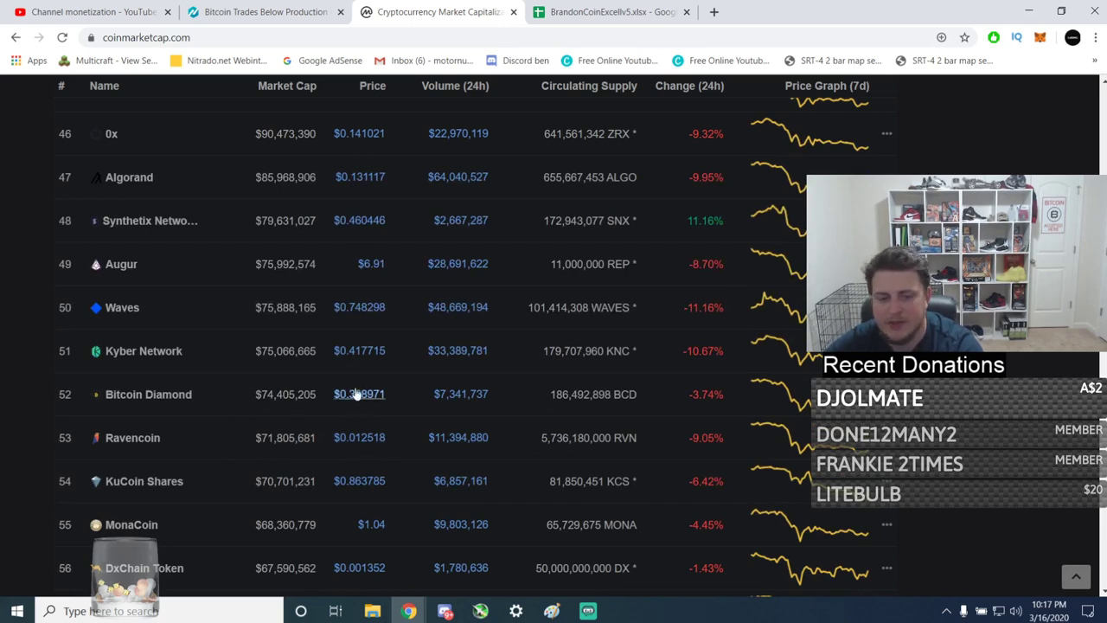
pyautogui.scroll(-3, 352, 388)
pyautogui.scroll(-1, 223, 400)
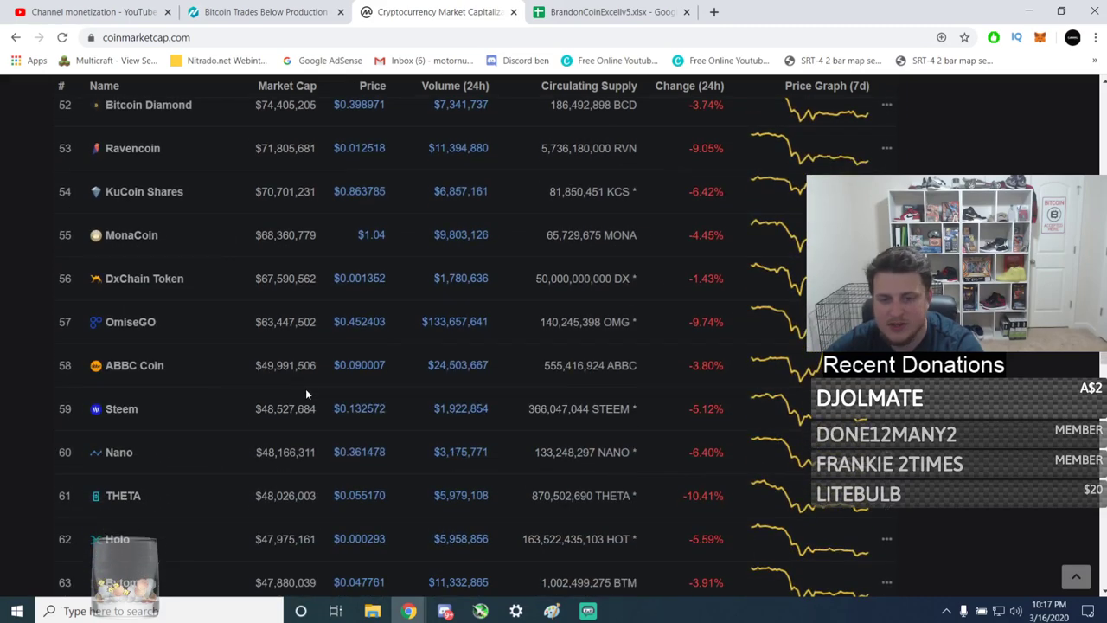
pyautogui.scroll(-1, 364, 386)
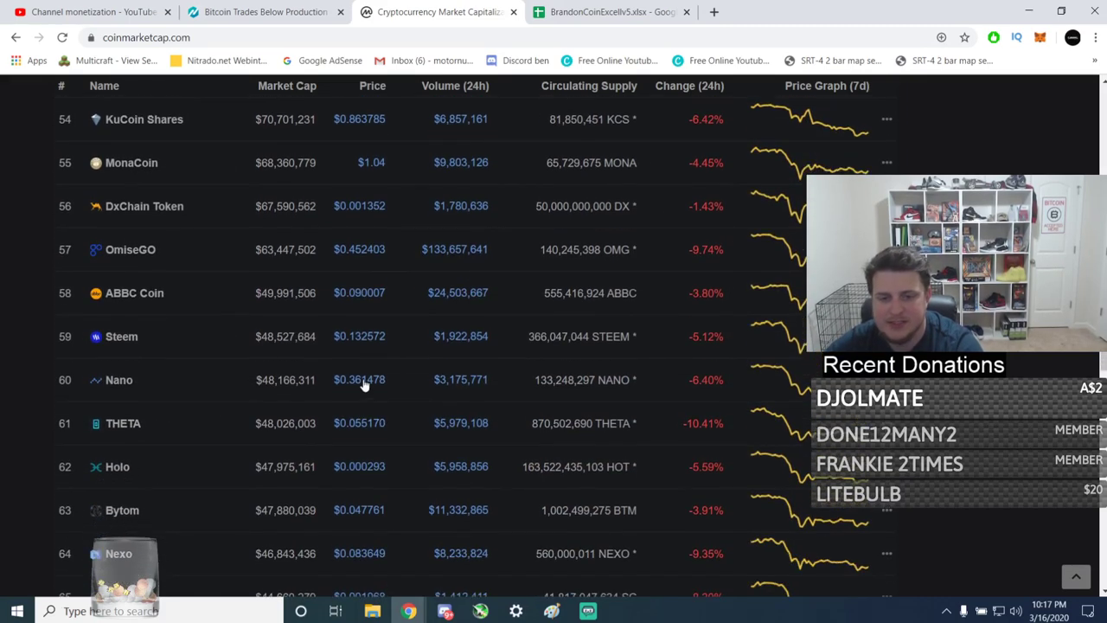
pyautogui.scroll(-3, 342, 359)
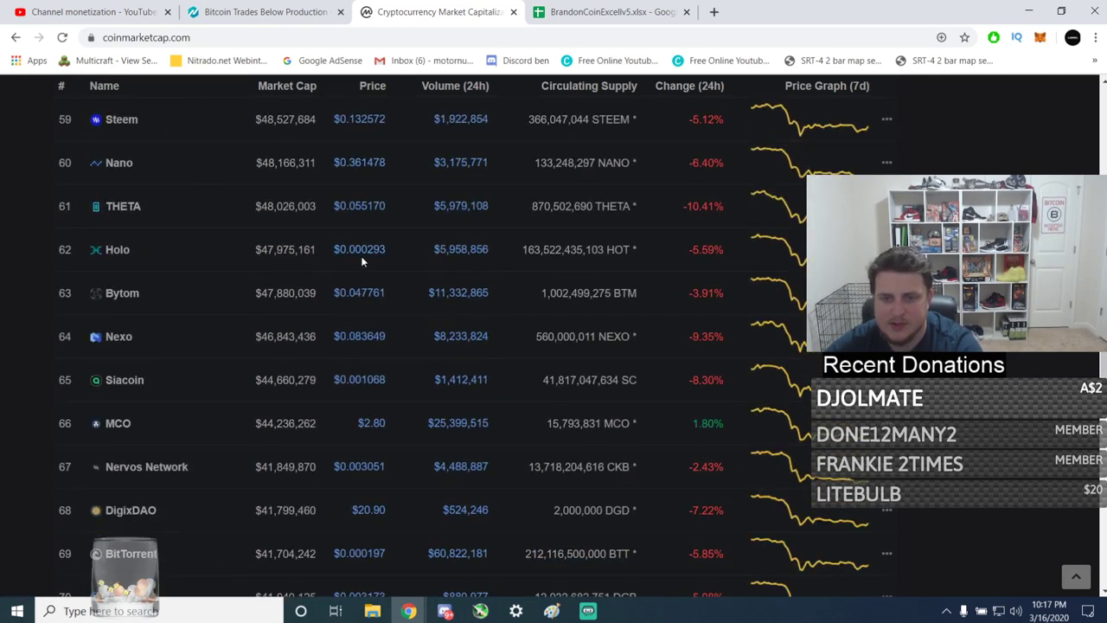
pyautogui.scroll(-2, 249, 355)
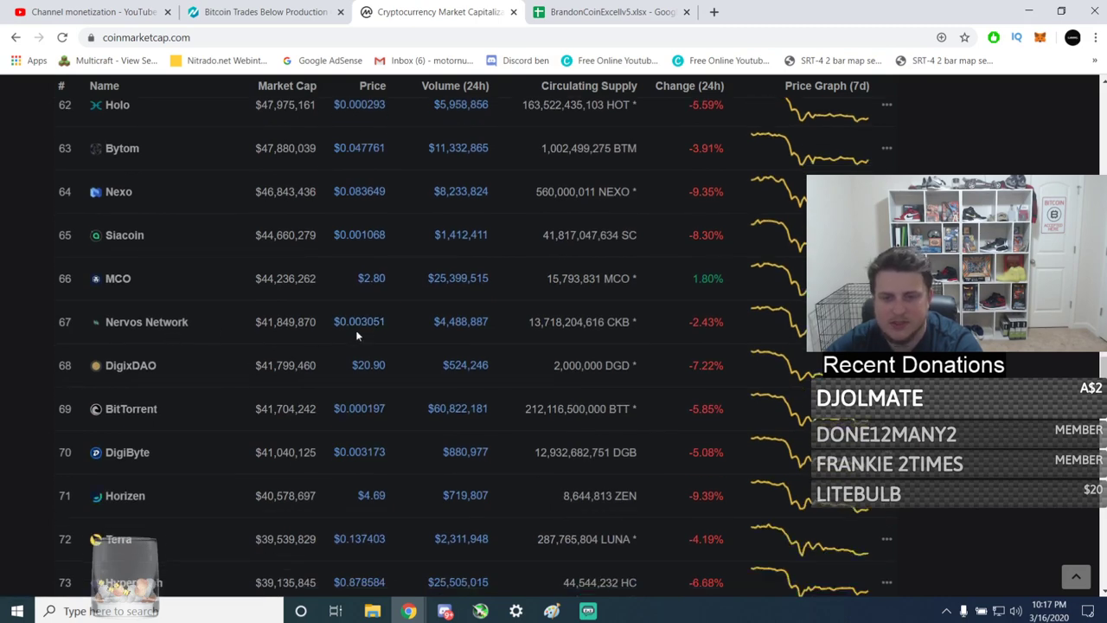
pyautogui.scroll(-3, 266, 307)
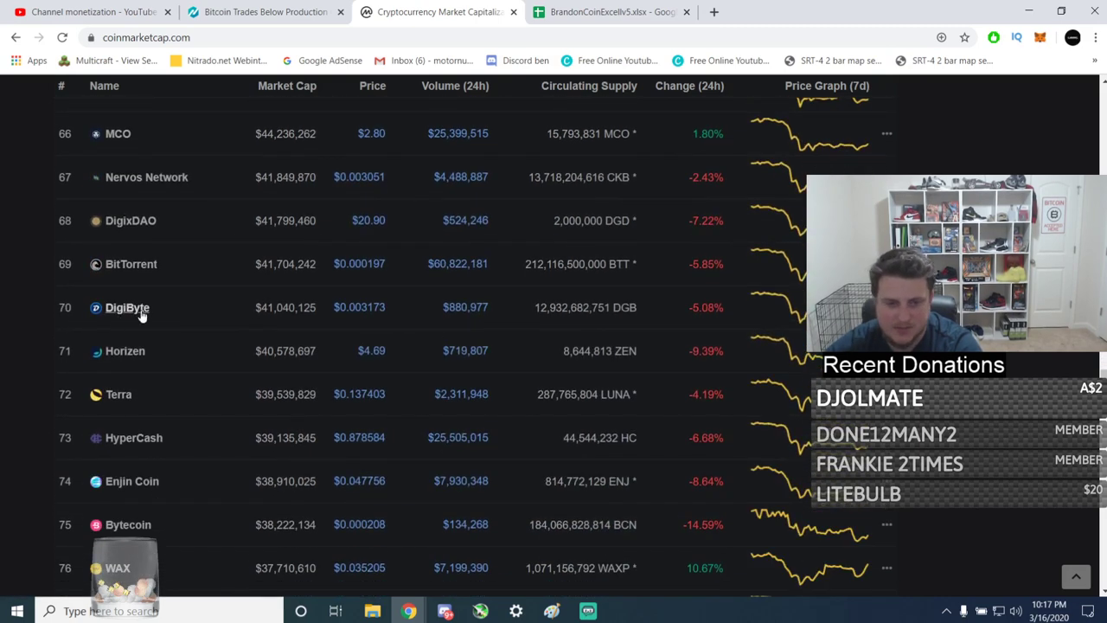
pyautogui.scroll(-5, 295, 344)
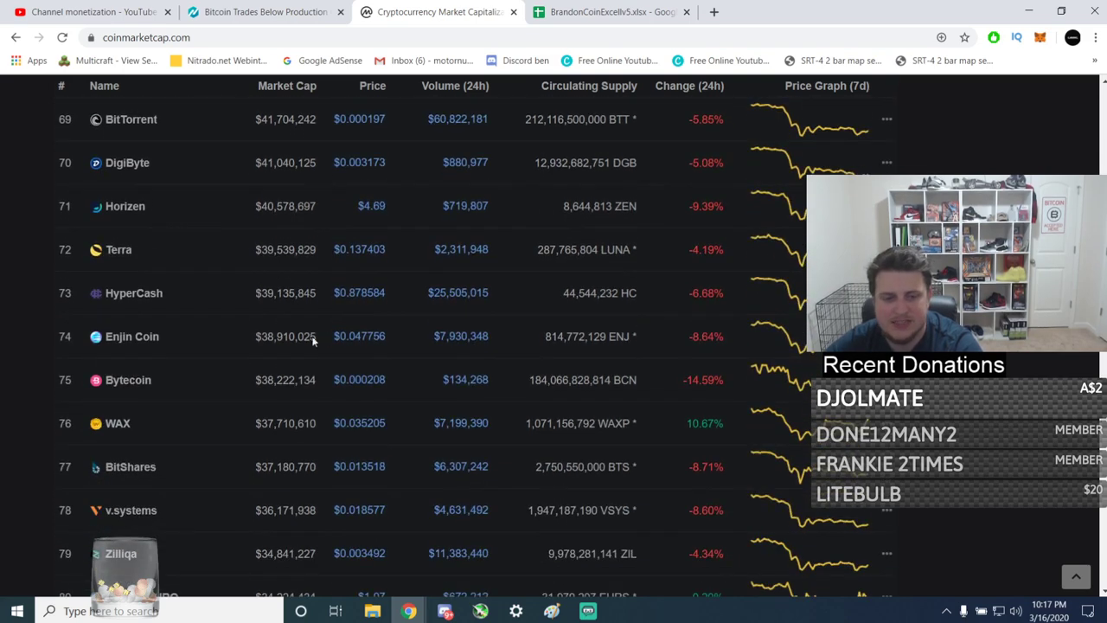
pyautogui.scroll(-5, 222, 341)
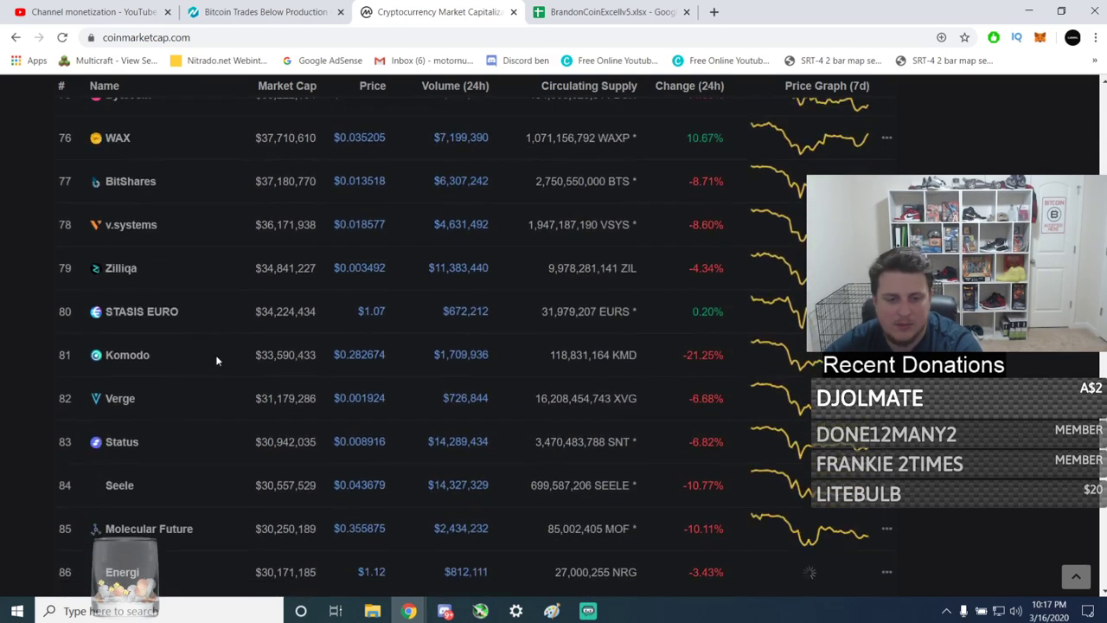
pyautogui.scroll(-2, 264, 346)
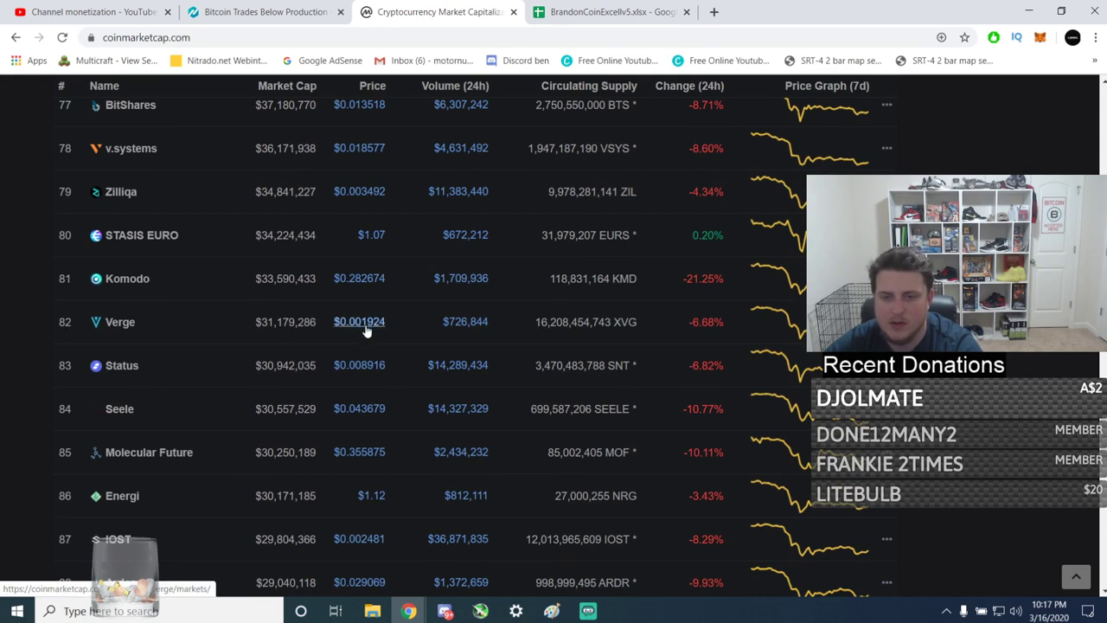
pyautogui.scroll(-5, 156, 320)
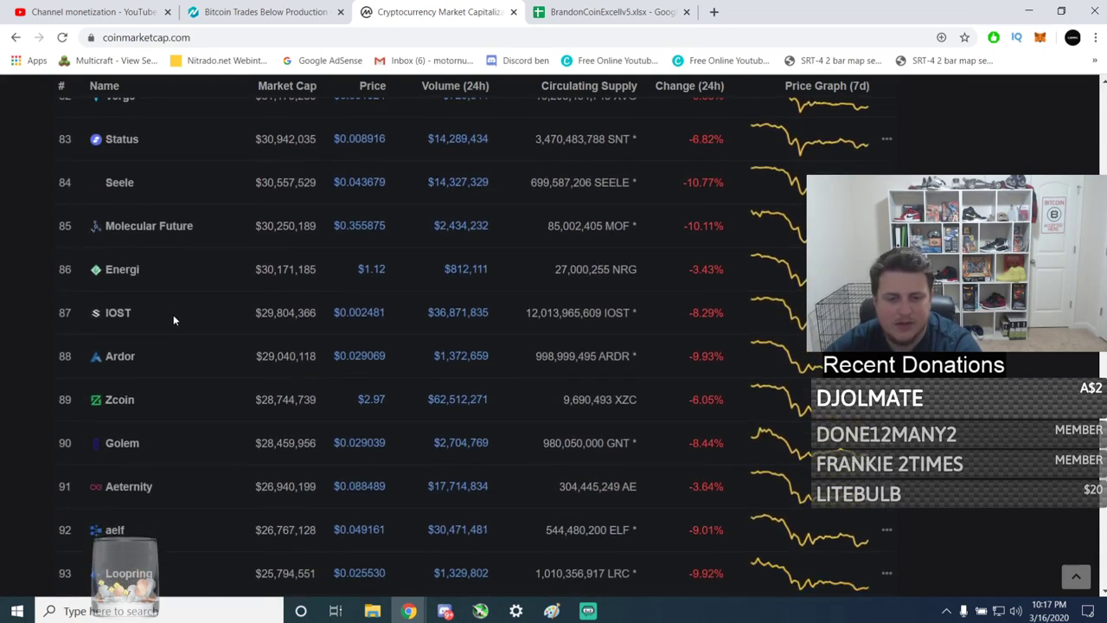
pyautogui.scroll(-3, 173, 320)
pyautogui.scroll(-2, 280, 343)
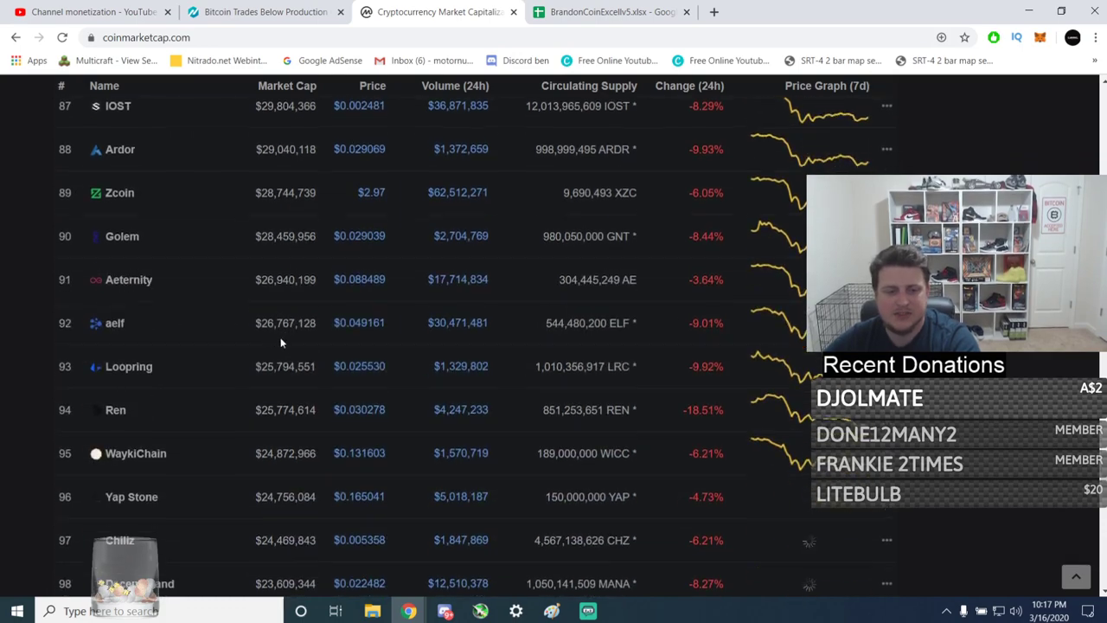
pyautogui.scroll(-5, 280, 344)
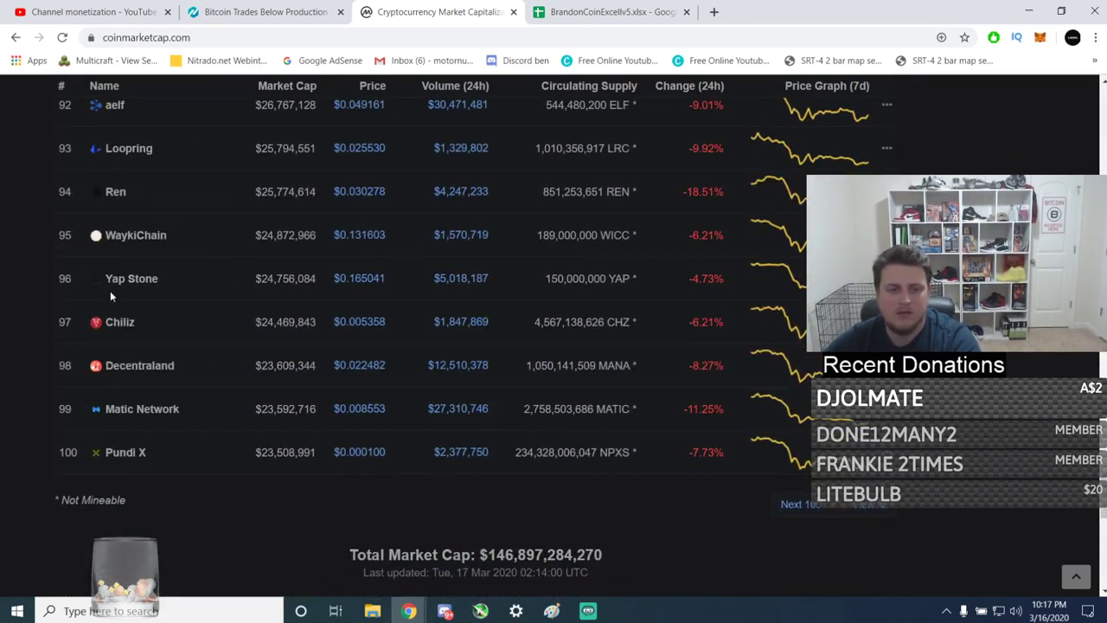
pyautogui.scroll(3, 109, 297)
pyautogui.scroll(-3, 141, 245)
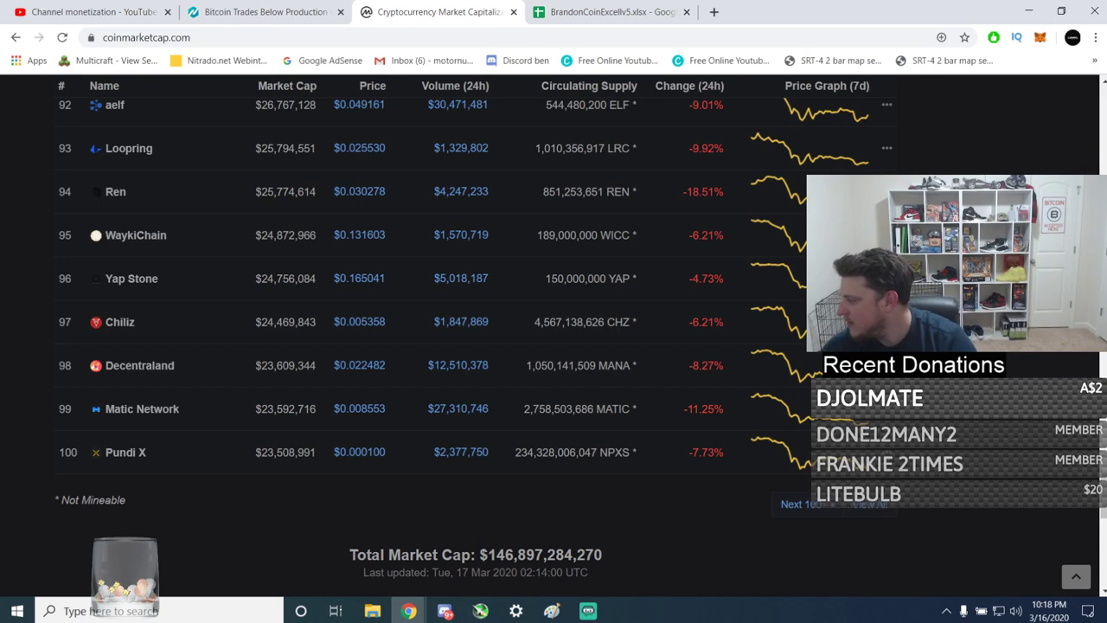
# Step: Go back to the BrandonCoinExcelv5 spreadsheet, closing the stray new browser tab
pyautogui.click(600, 10)
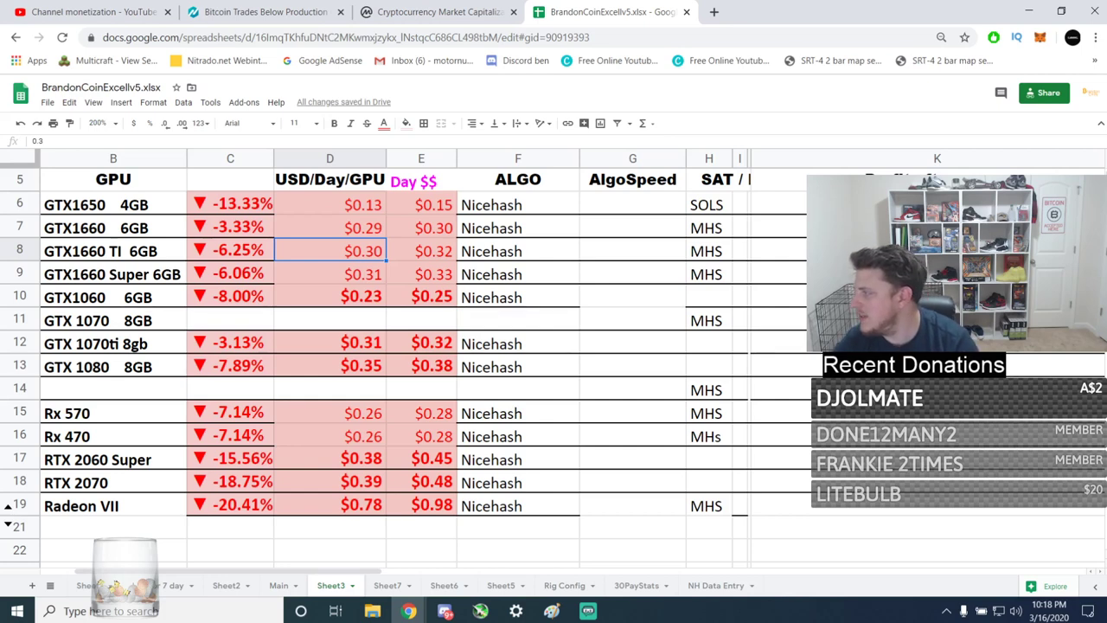
pyautogui.click(714, 14)
pyautogui.hotkey('ctrl', 'w')
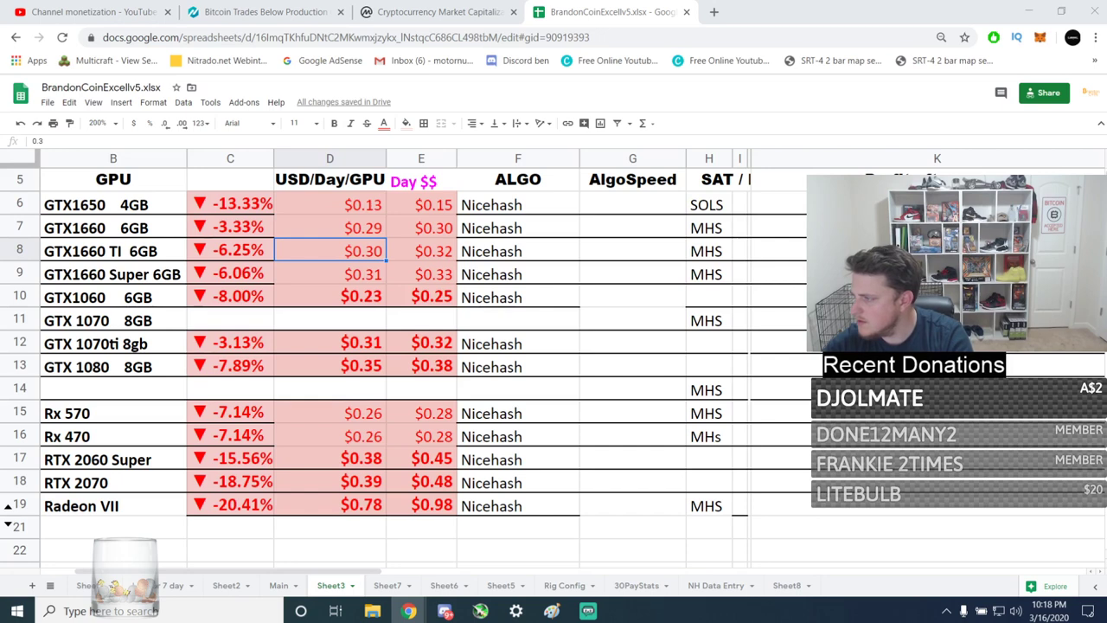
pyautogui.hotkey('alt', 'Tab')
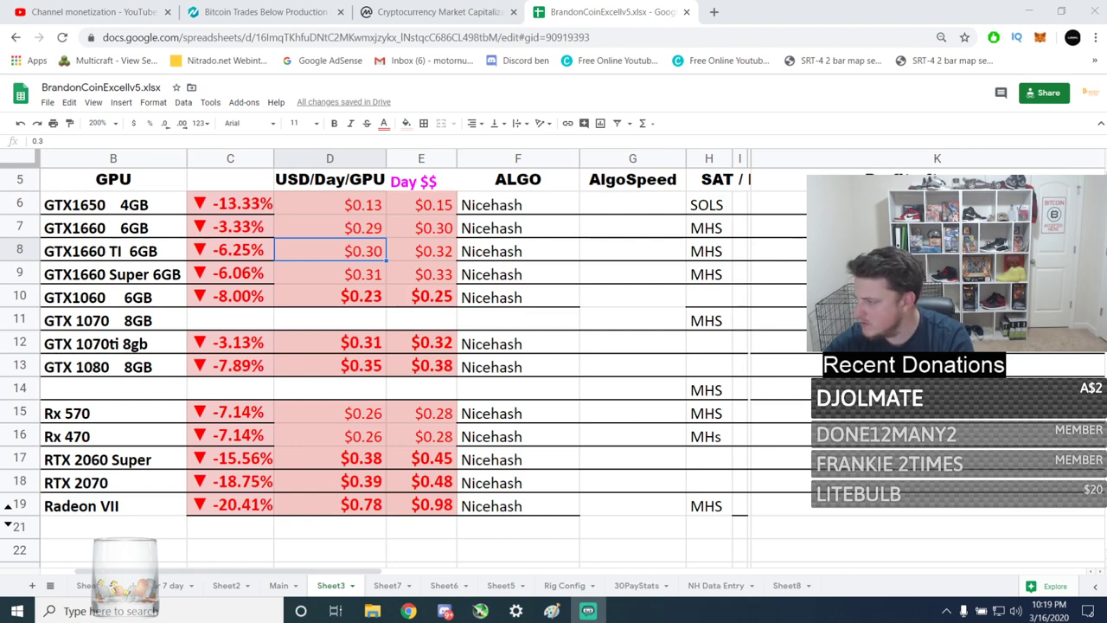
pyautogui.hotkey('alt', 'Tab')
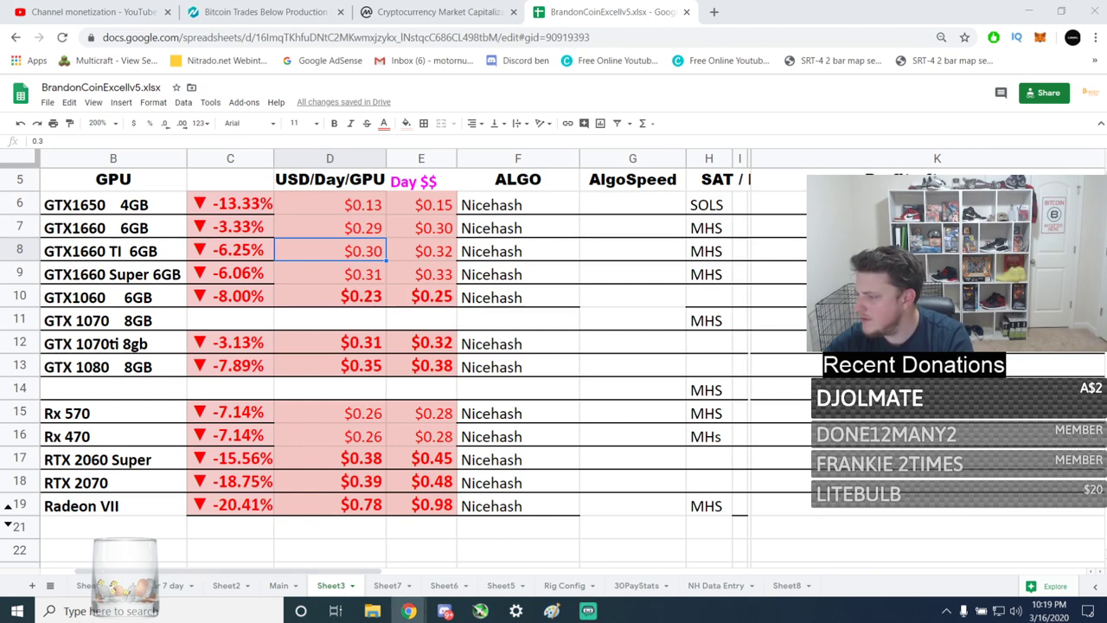
pyautogui.hotkey('alt', 'Tab')
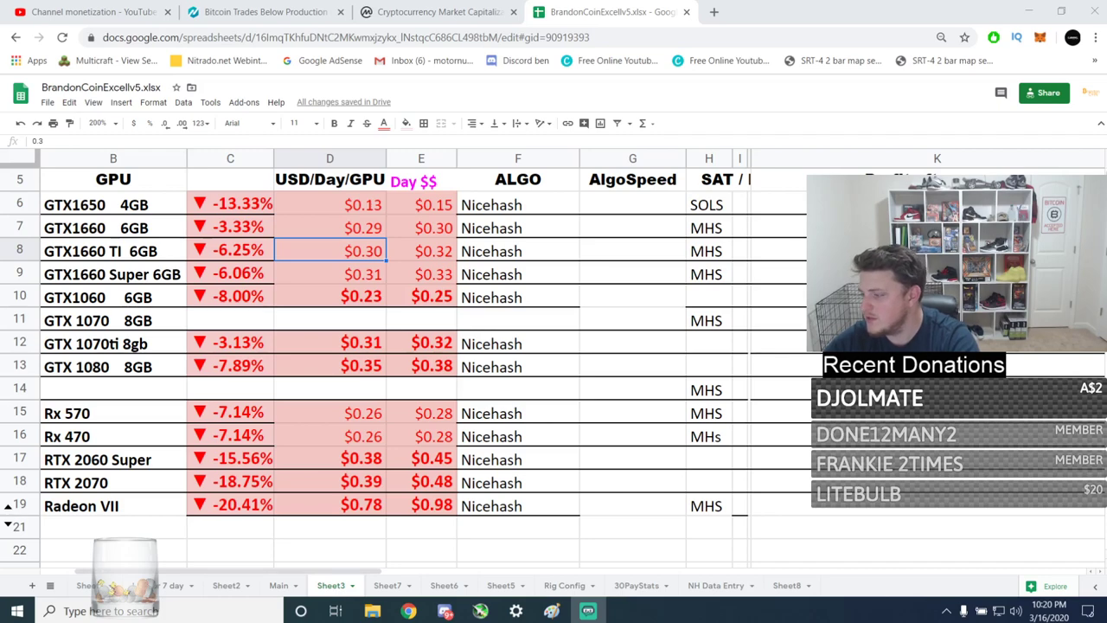
# Step: Bring Chrome forward and show the Sheet8 supporter list in its own tab
pyautogui.click(633, 6)
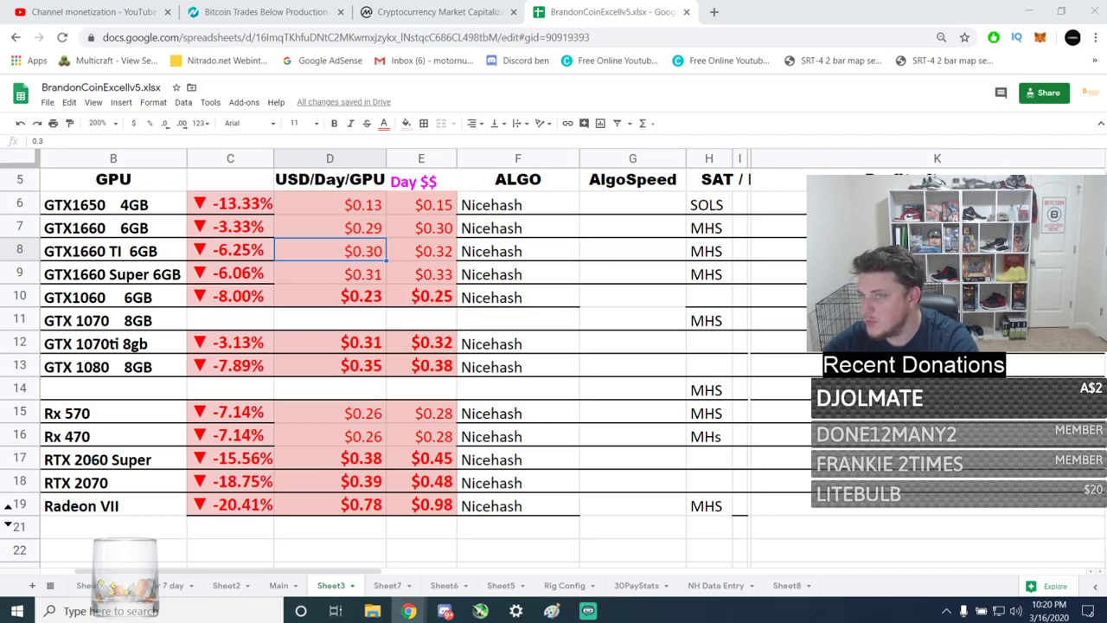
pyautogui.moveTo(632, 6); pyautogui.dragTo(782, 11)
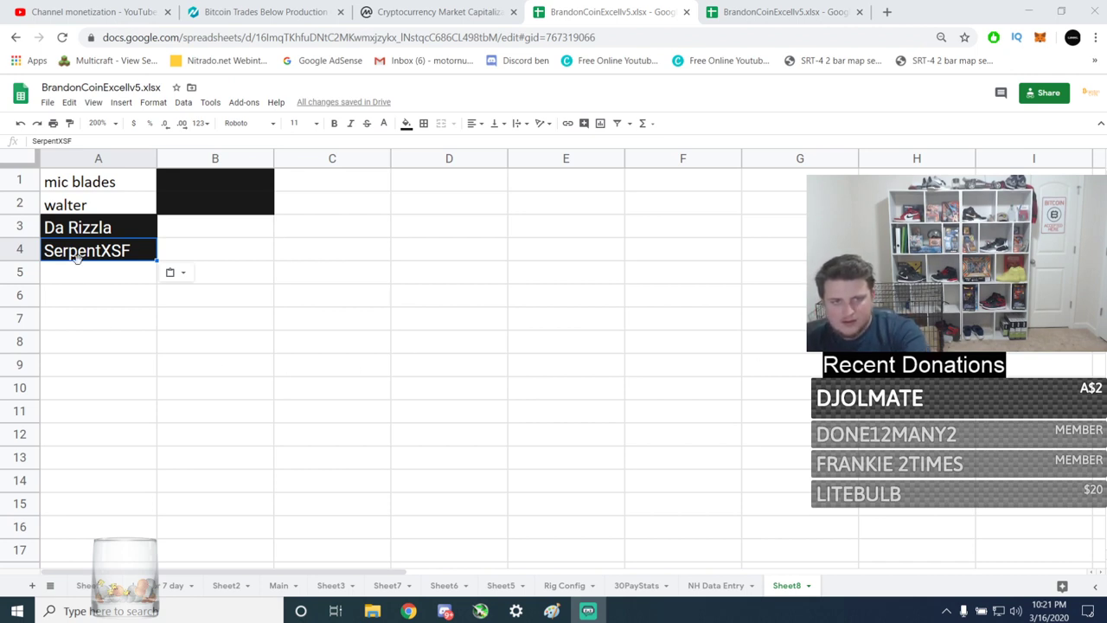
# Step: Paste copied supporter names into cells A5, A6 and A7 of Sheet8
pyautogui.click(74, 284)
pyautogui.write('NefariousTechnology')
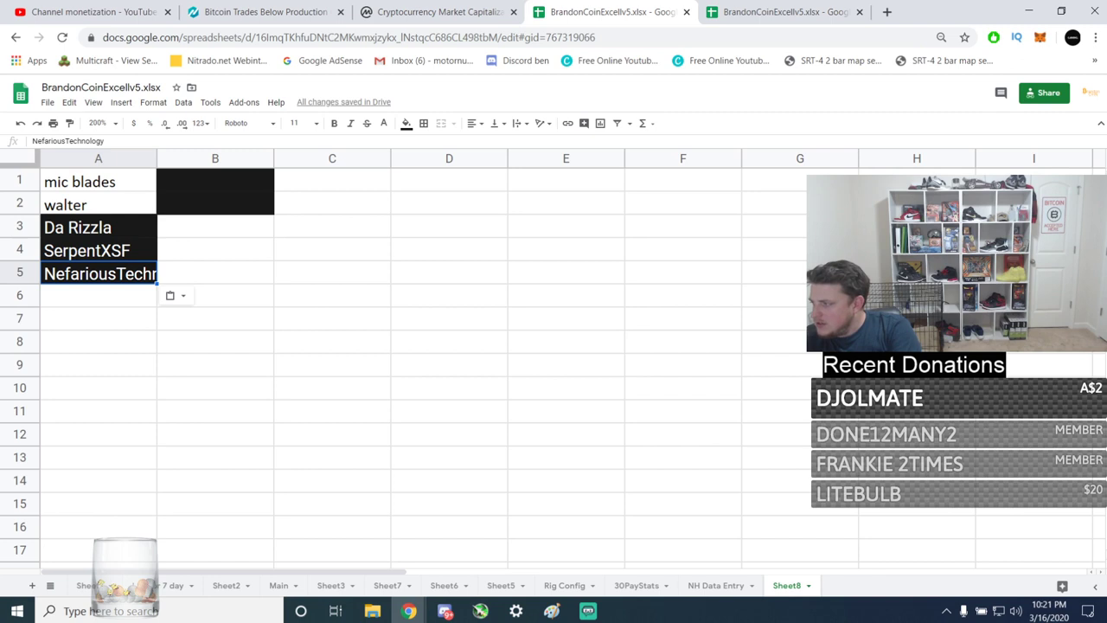
pyautogui.hotkey('alt', 'Tab')
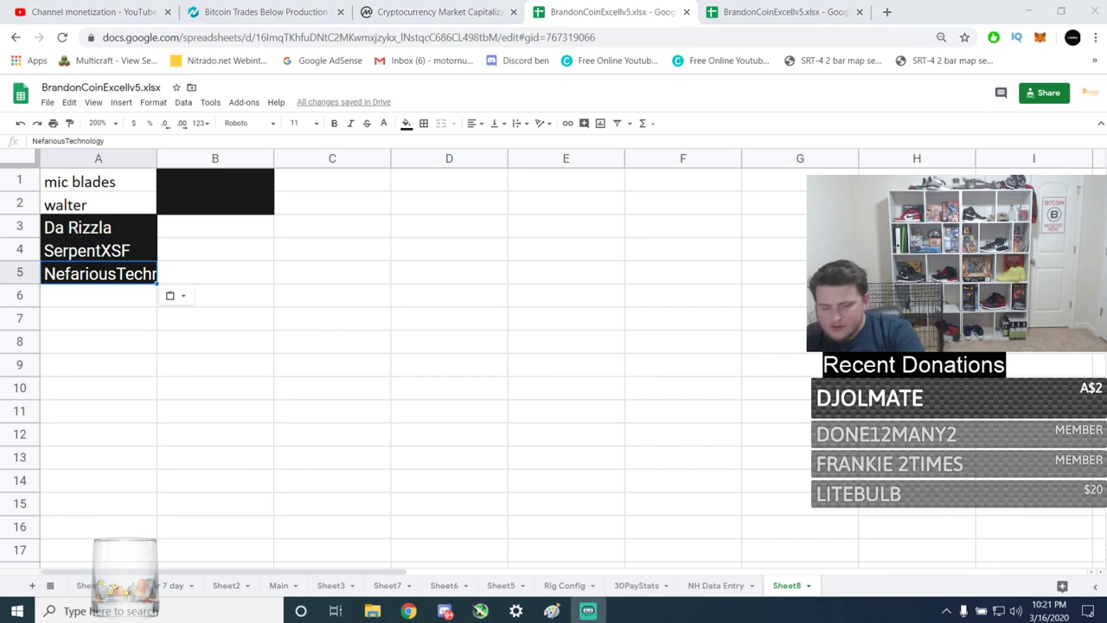
pyautogui.click(111, 294)
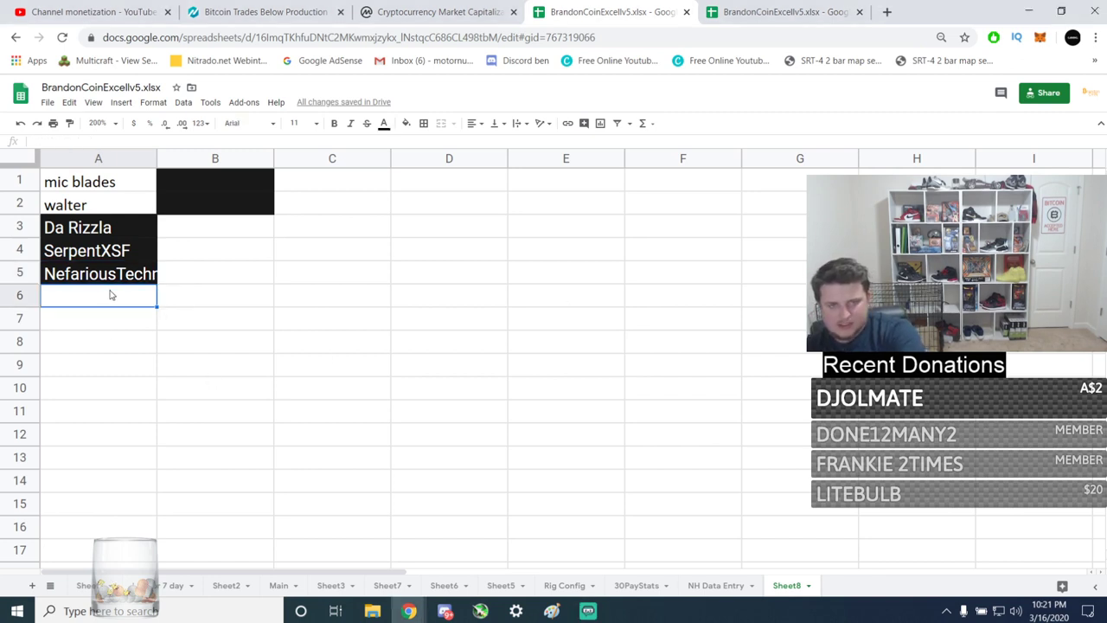
pyautogui.write('AZ Irmaozao')
pyautogui.hotkey('alt', 'Tab')
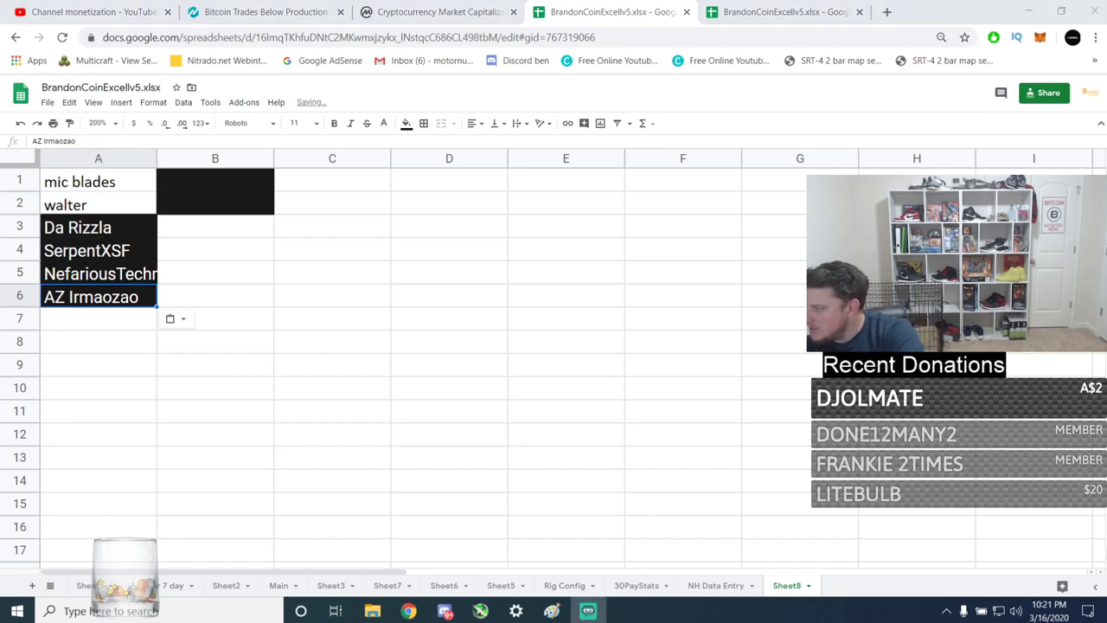
pyautogui.click(109, 320)
pyautogui.write('Jonas P.')
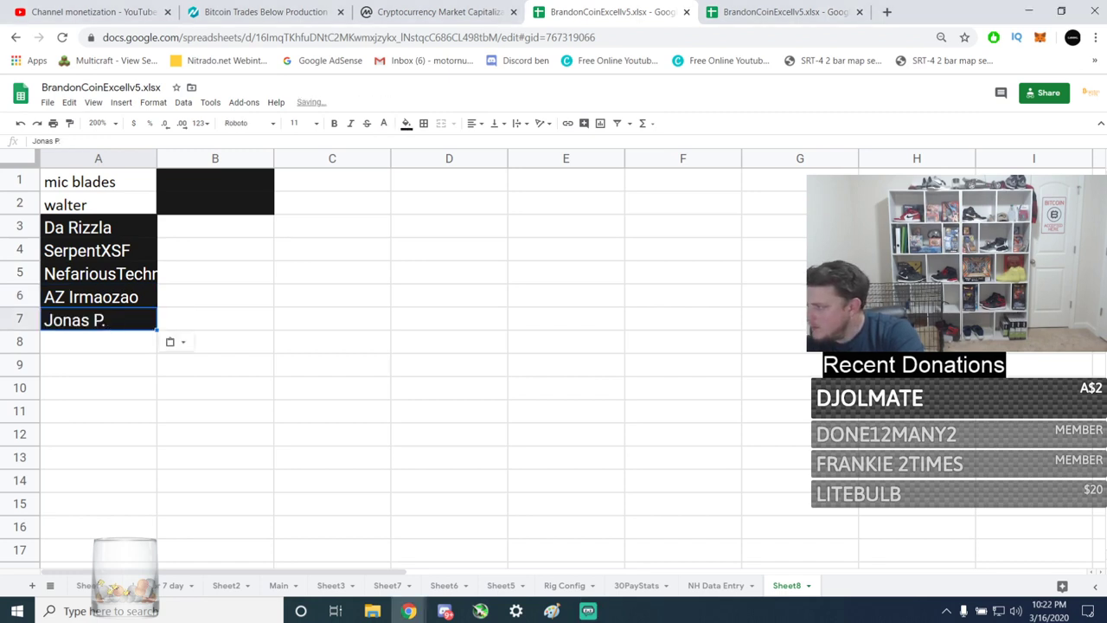
# Step: Paste three more copied supporter names into A8, A9 and A10
pyautogui.hotkey('alt', 'Tab')
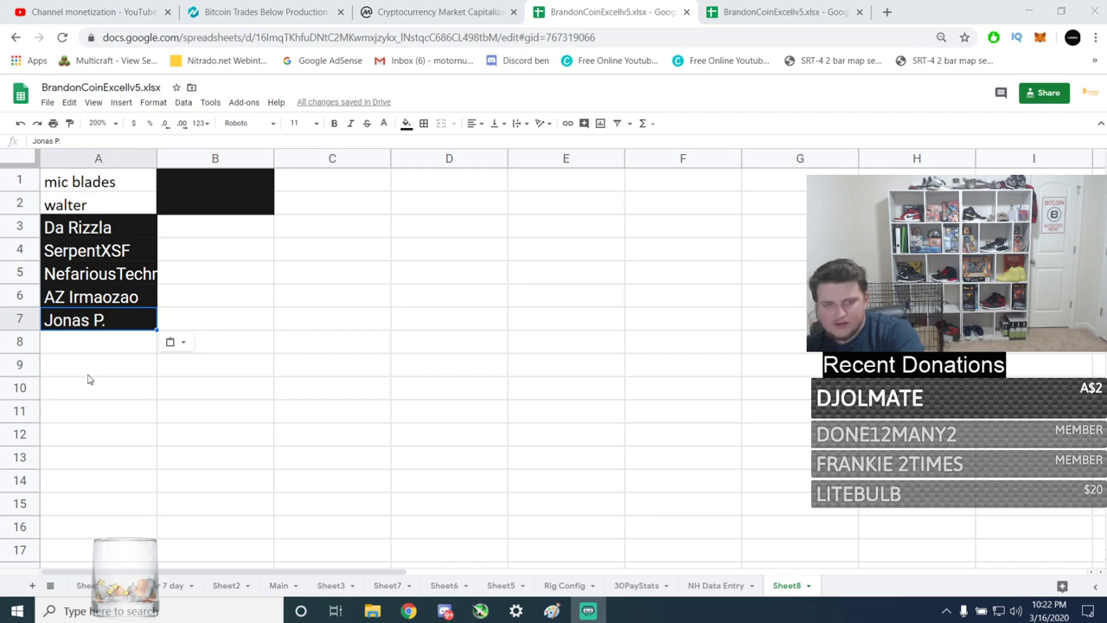
pyautogui.click(102, 344)
pyautogui.write('Yashnik')
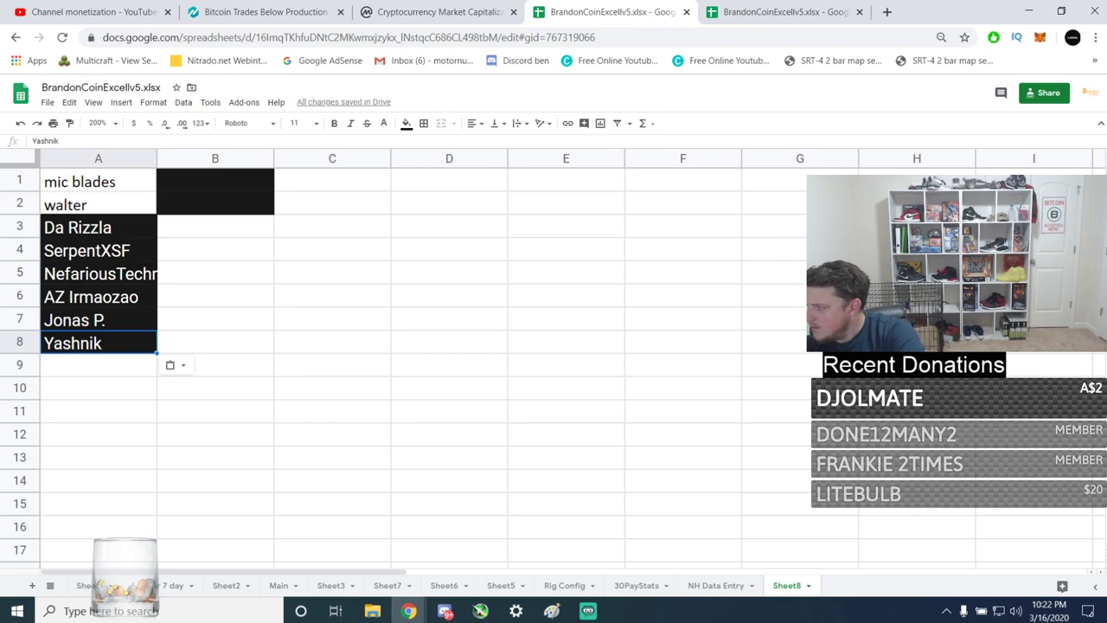
pyautogui.hotkey('alt', 'Tab')
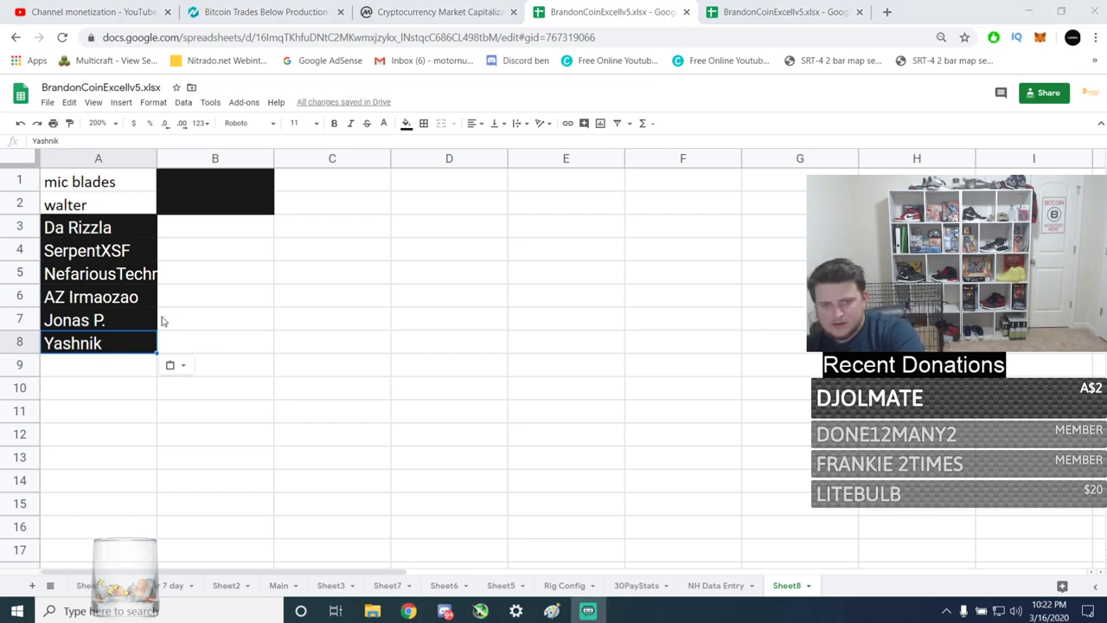
pyautogui.click(93, 367)
pyautogui.write('Ozzy Bogan Tech')
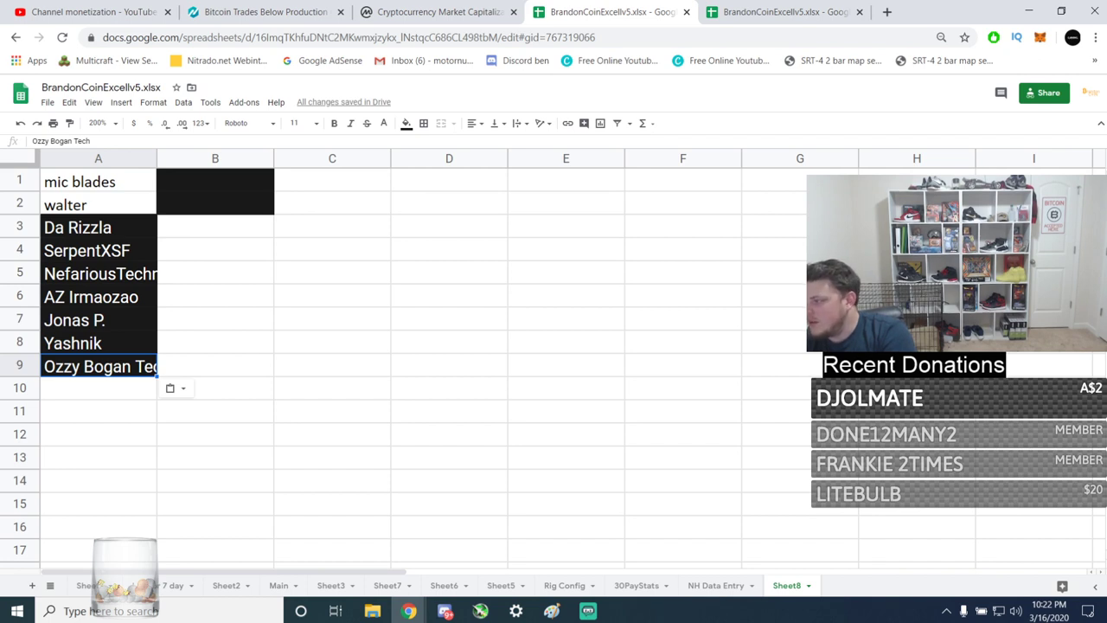
pyautogui.hotkey('alt', 'Tab')
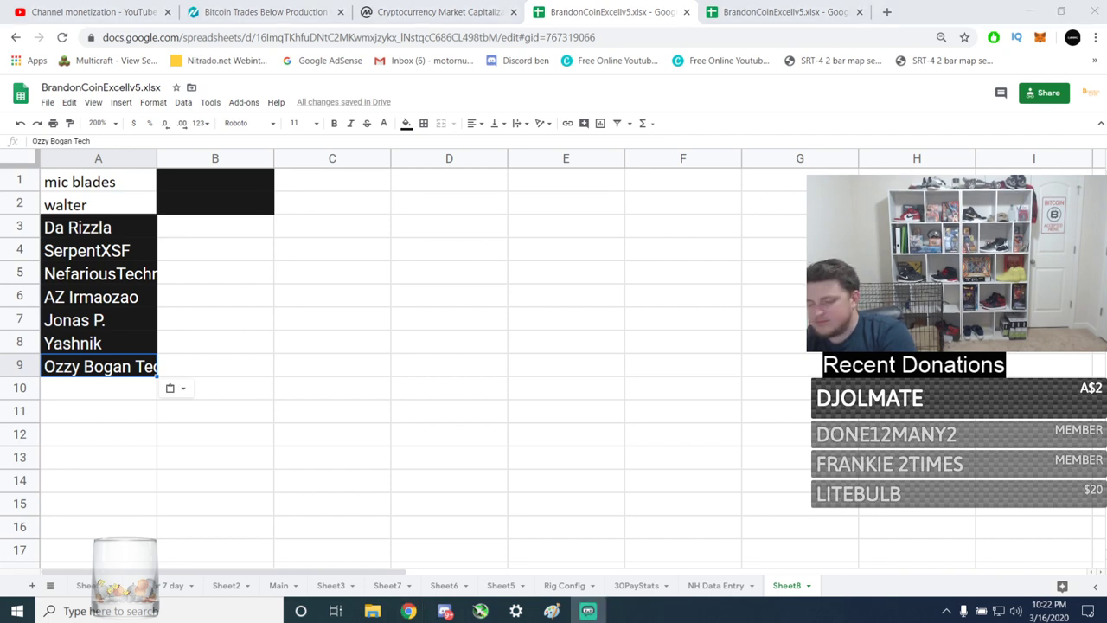
pyautogui.click(104, 388)
pyautogui.write('Dan The Dane')
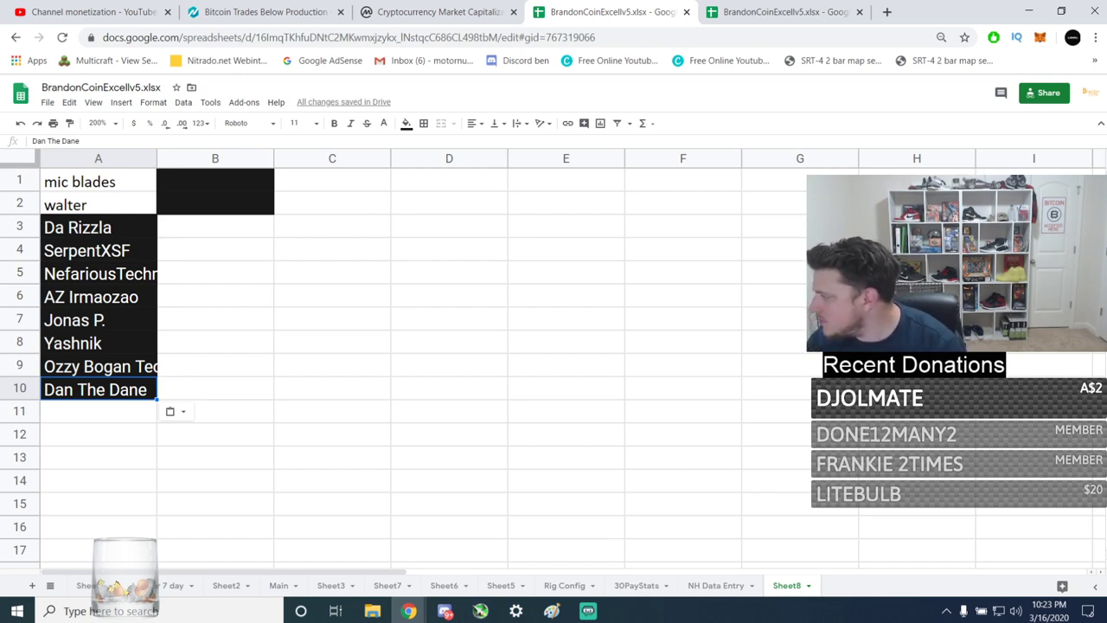
# Step: Paste copied supporter names into A11, A12 and A13, with A14 selected next
pyautogui.hotkey('alt', 'Tab')
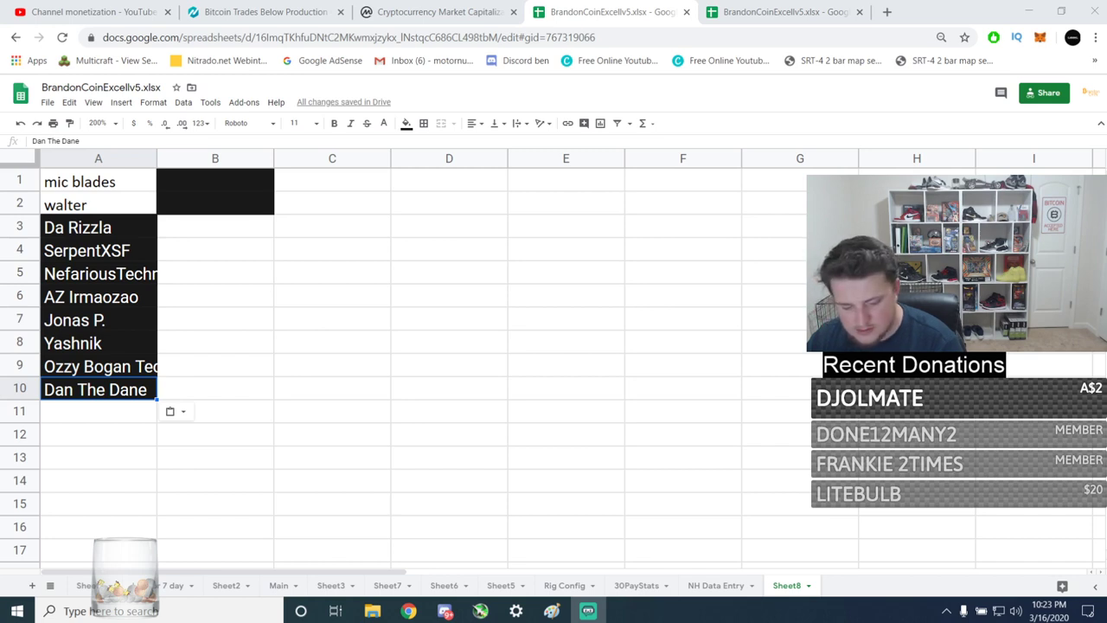
pyautogui.click(126, 414)
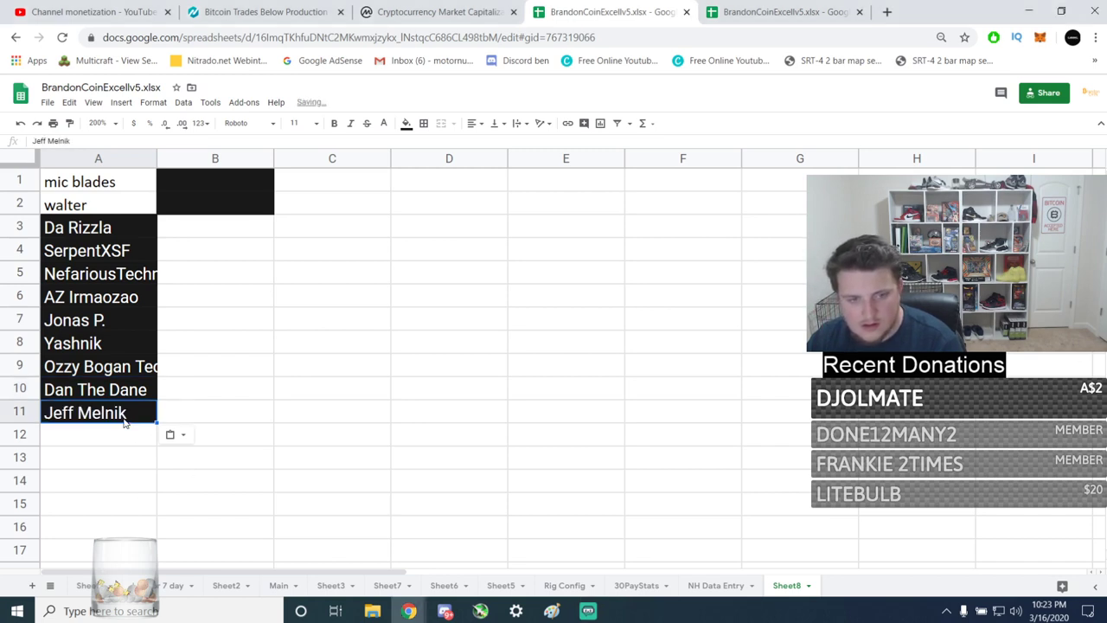
pyautogui.hotkey('alt', 'Tab')
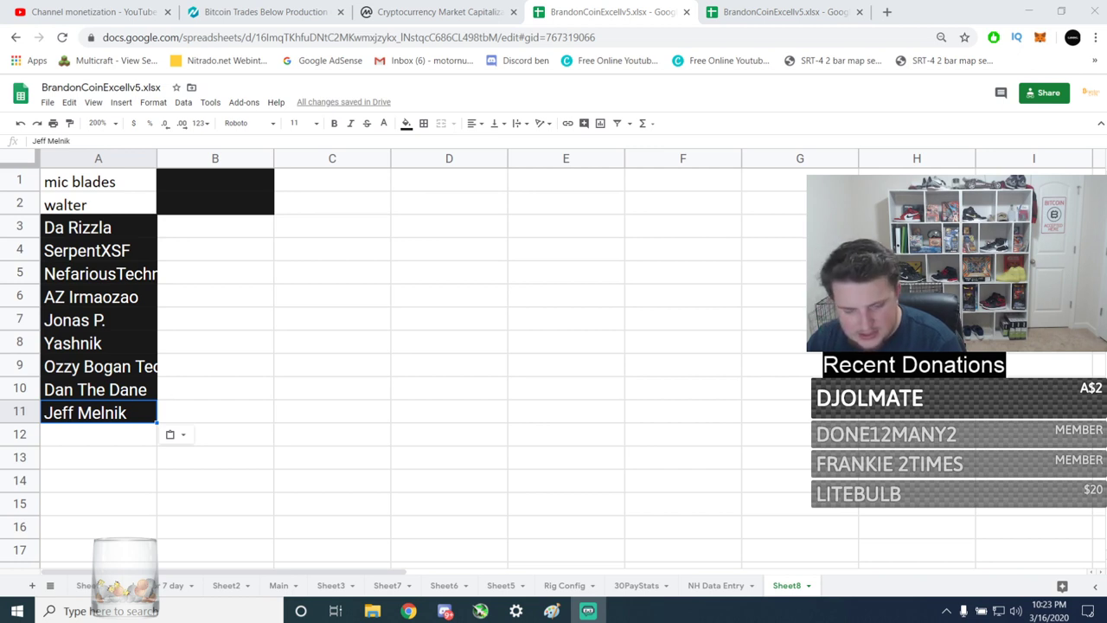
pyautogui.click(77, 445)
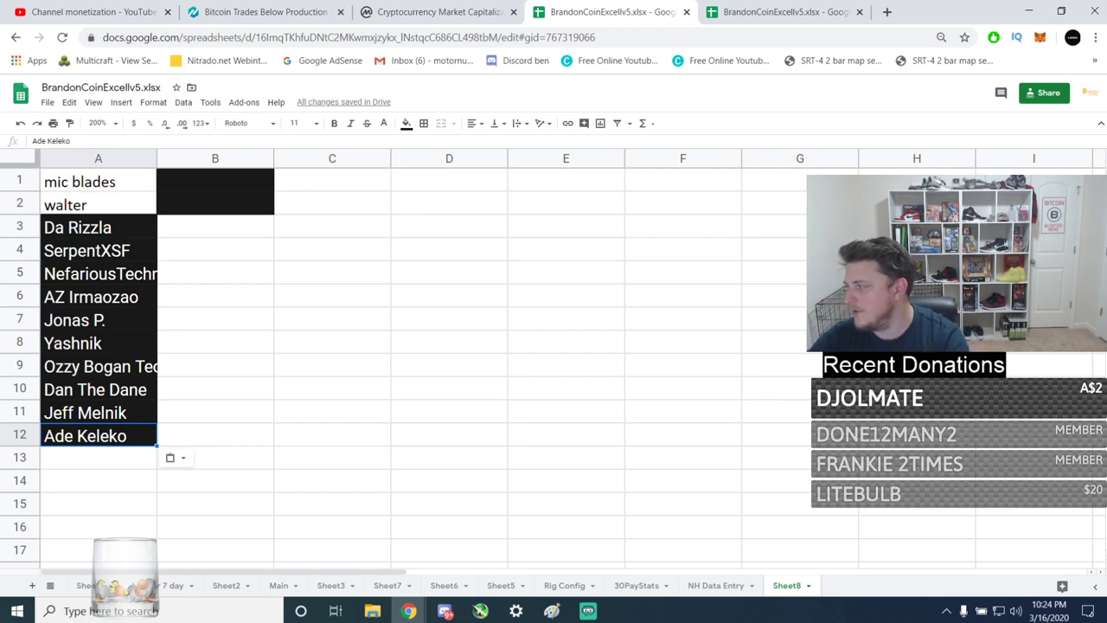
pyautogui.hotkey('alt', 'Tab')
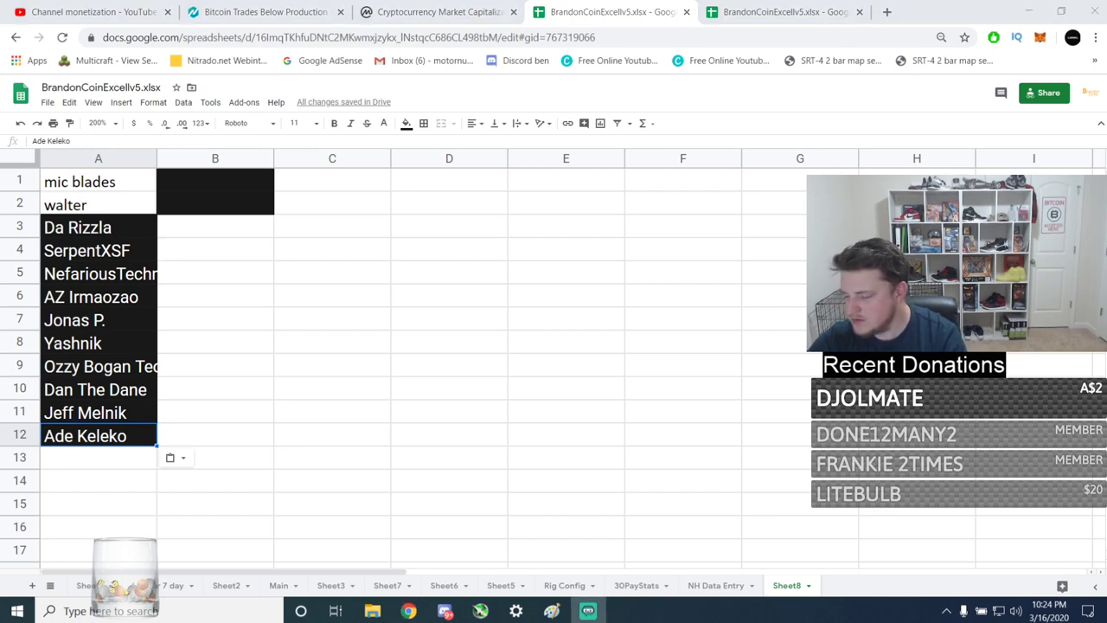
pyautogui.click(109, 458)
pyautogui.write('The CryptoNuts')
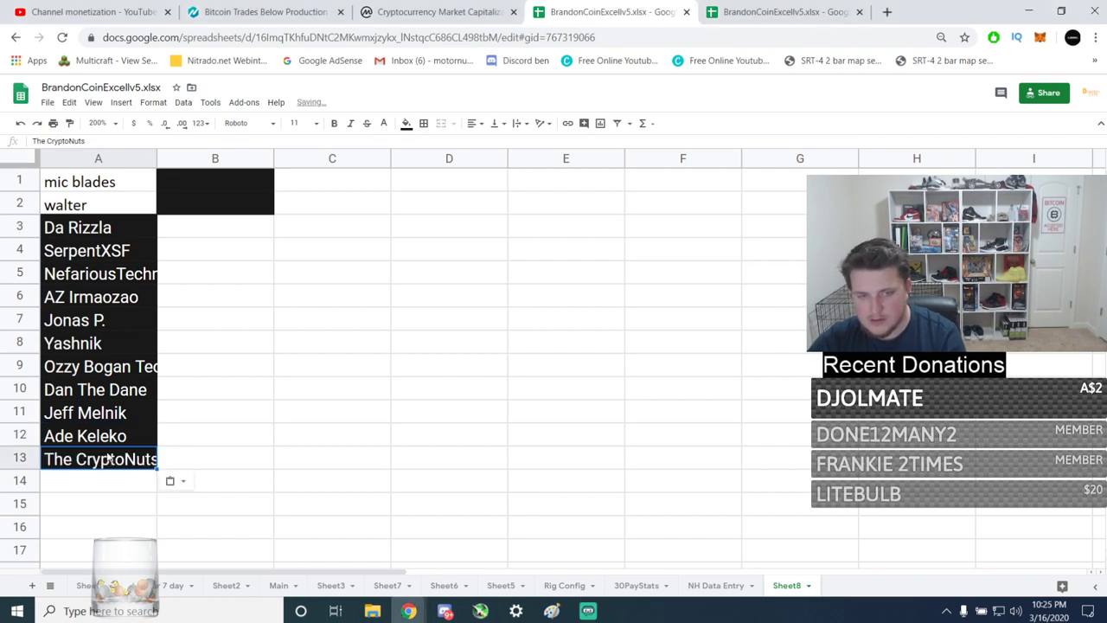
pyautogui.hotkey('alt', 'Tab')
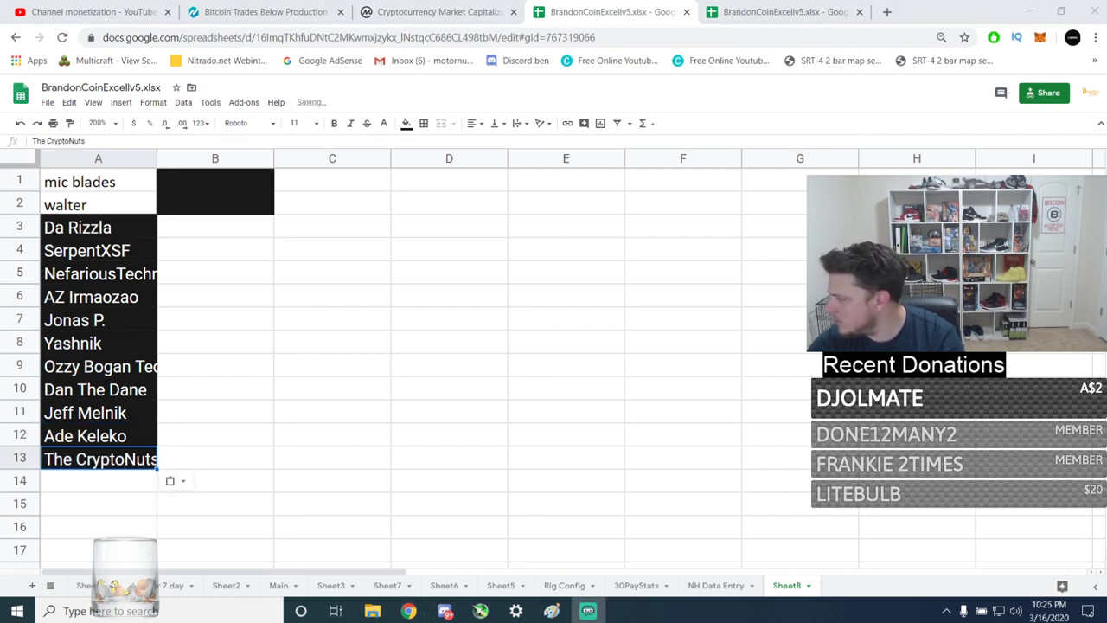
pyautogui.click(59, 485)
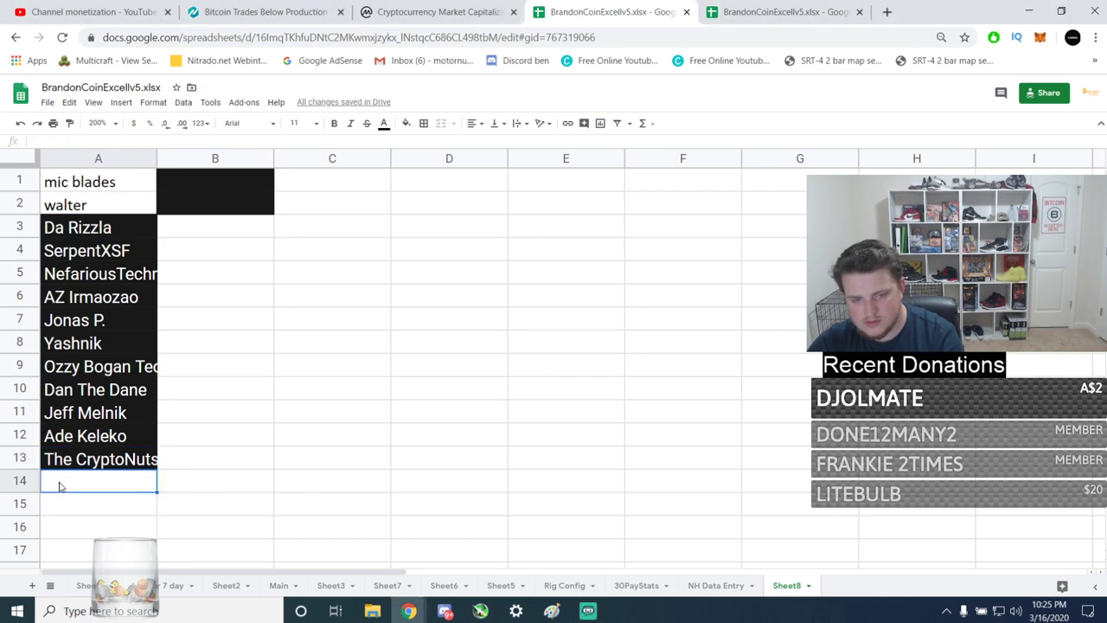
# Step: Paste copied supporter names into A14, A15 and A16
pyautogui.write('Triple3pros')
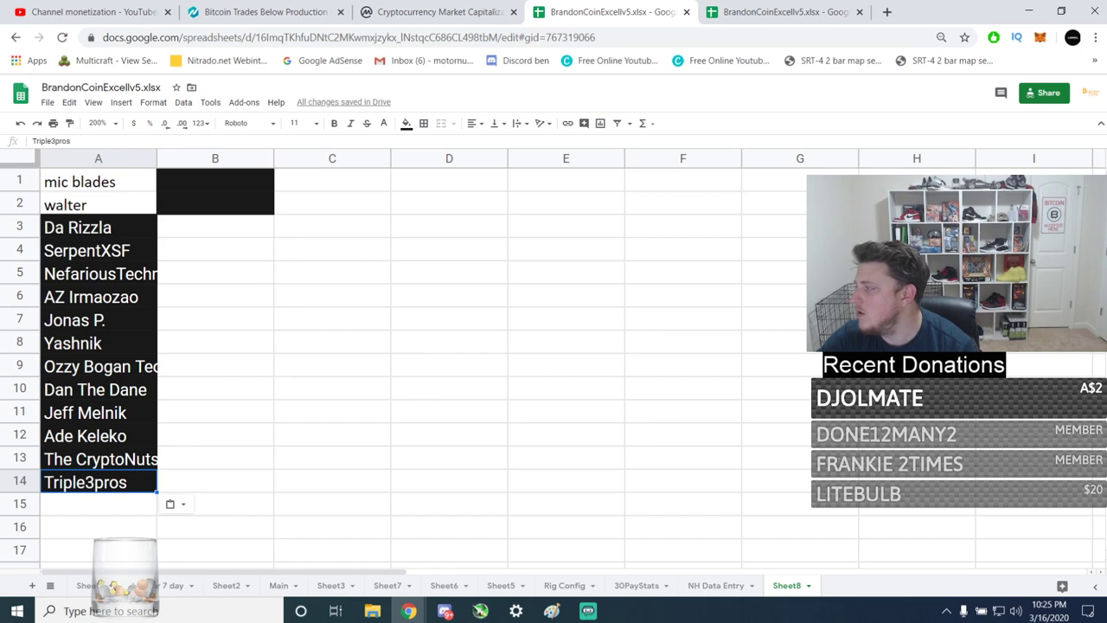
pyautogui.hotkey('alt', 'Tab')
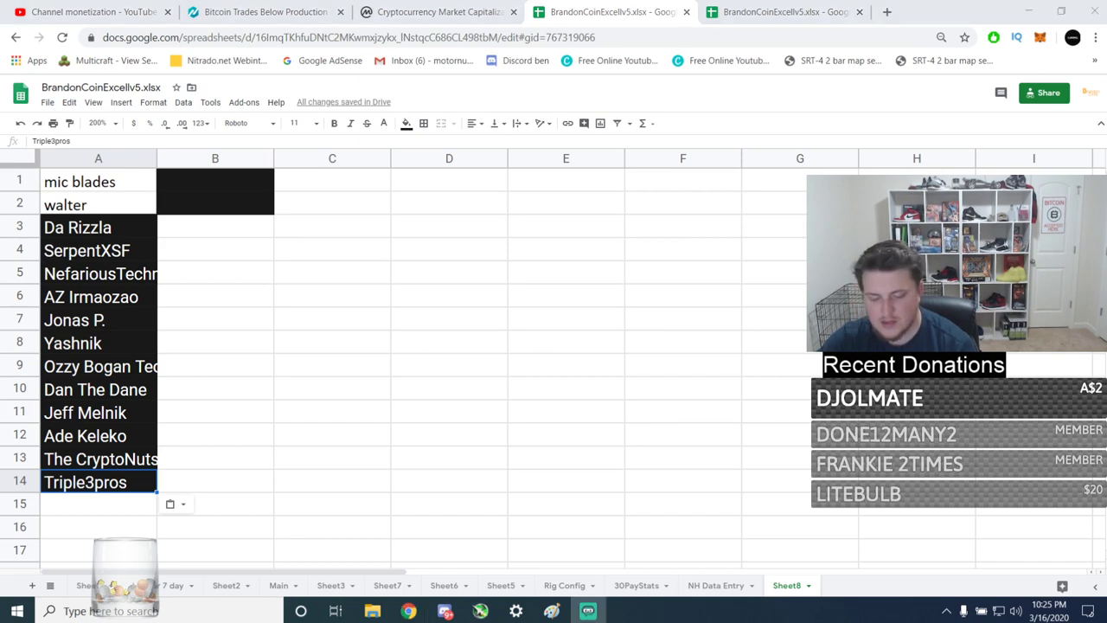
pyautogui.hotkey('alt', 'Tab')
pyautogui.press('Down')
pyautogui.write('Red Panda Mining')
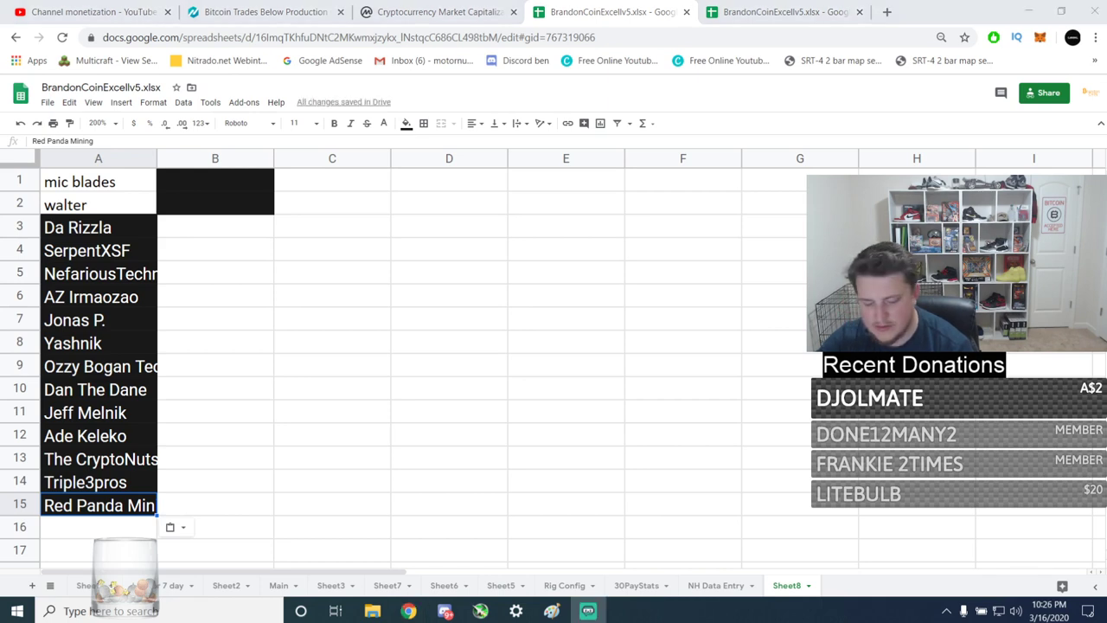
pyautogui.click(90, 535)
pyautogui.write('SavageMine')
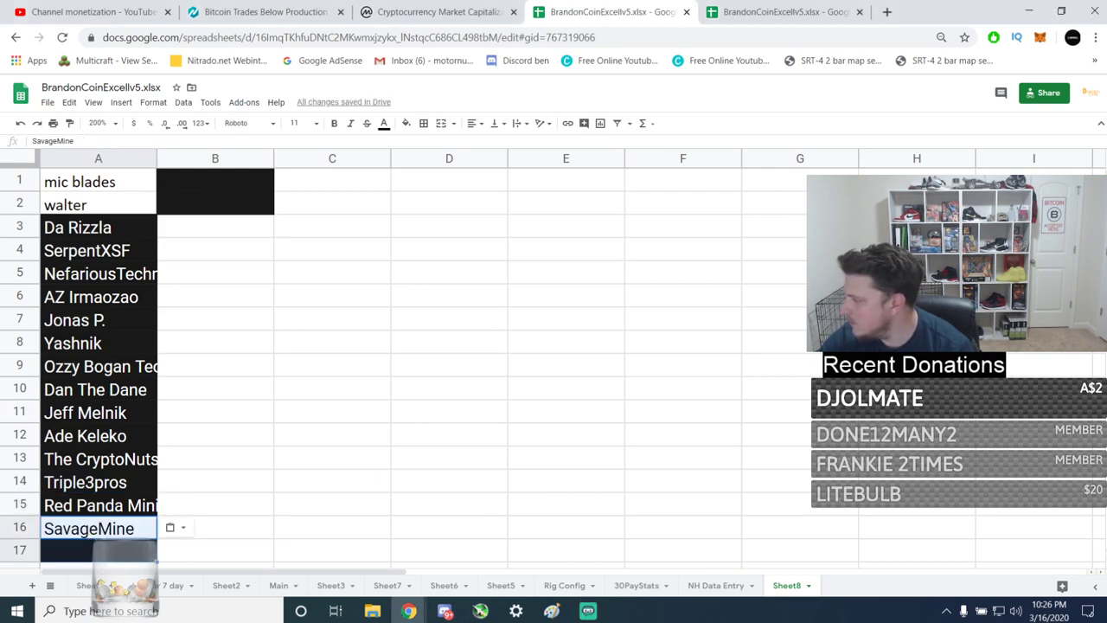
# Step: Paste the remaining supporter names into A17 through A20
pyautogui.hotkey('alt', 'Tab')
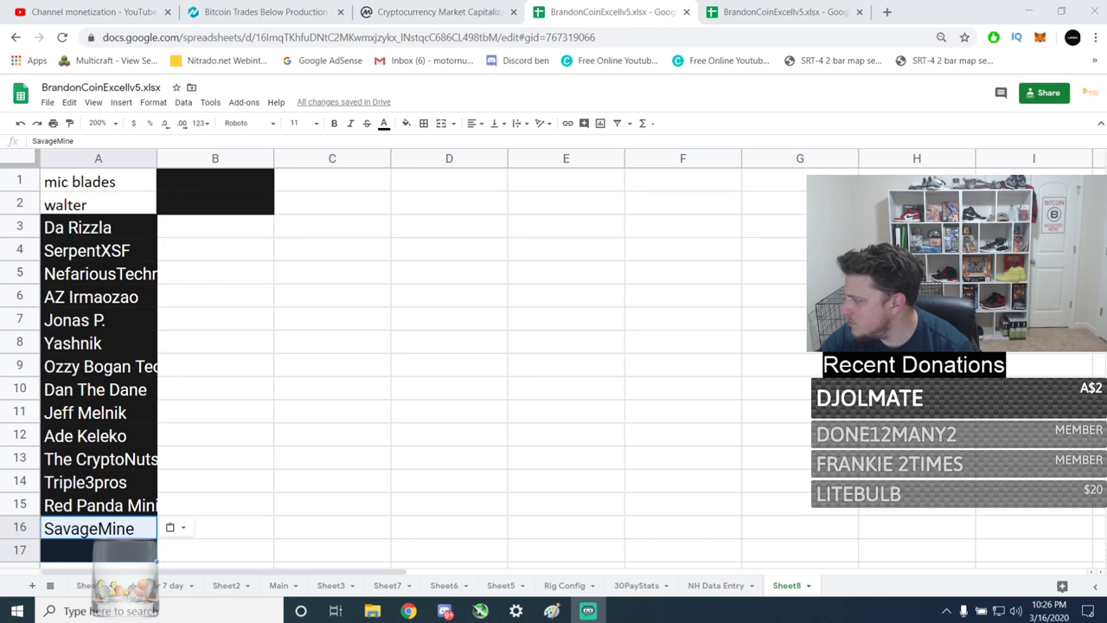
pyautogui.scroll(-1, 514, 410)
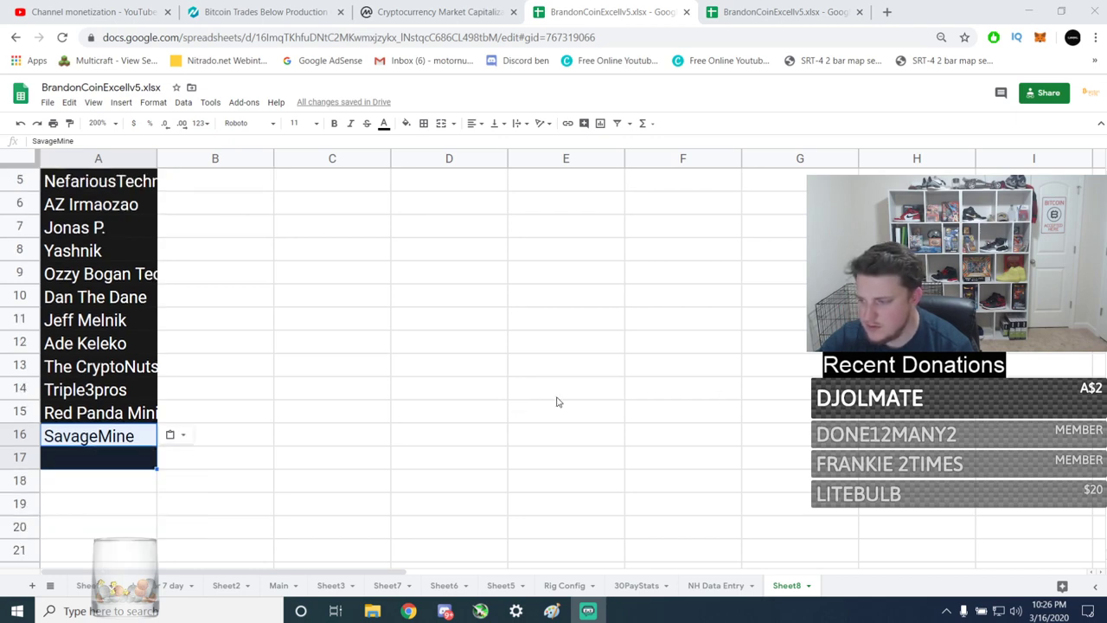
pyautogui.click(64, 460)
pyautogui.write('Jon Coins')
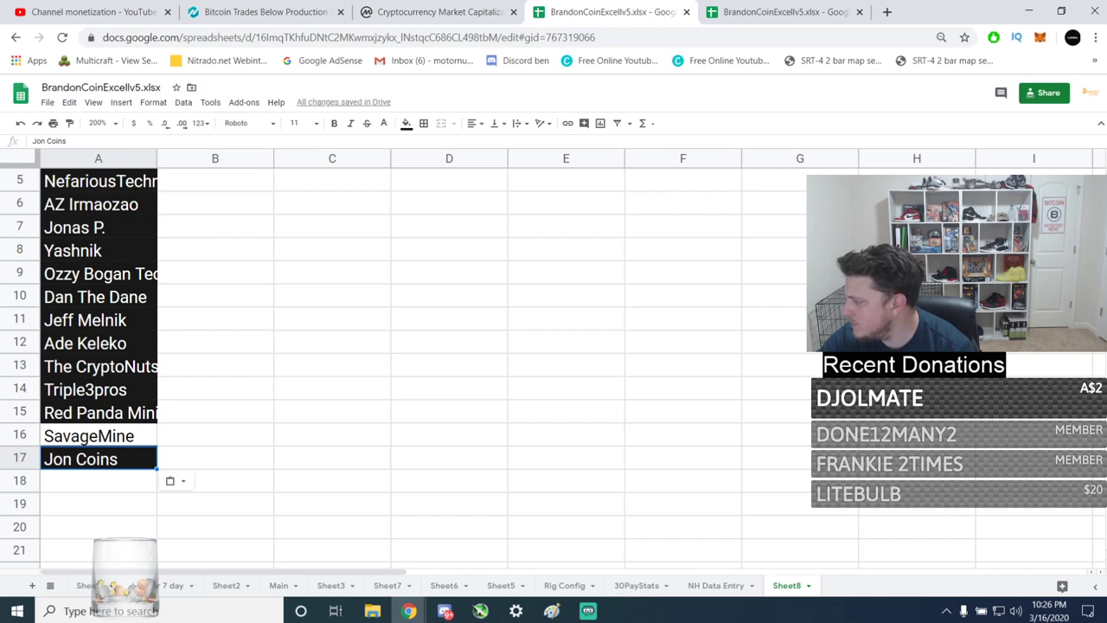
pyautogui.hotkey('alt', 'Tab')
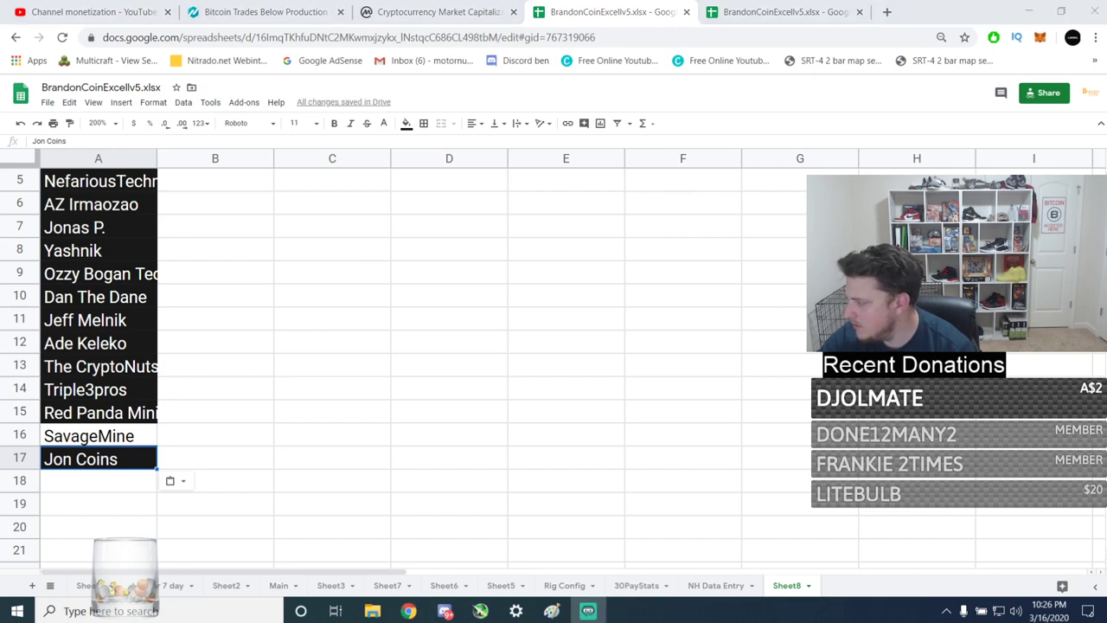
pyautogui.click(102, 486)
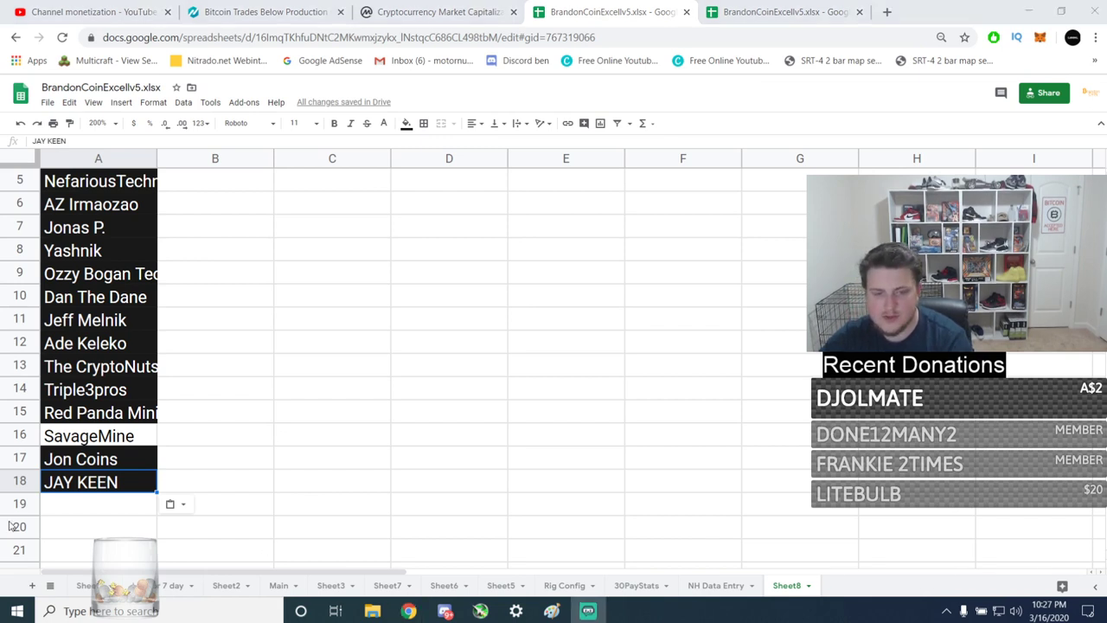
pyautogui.click(98, 505)
pyautogui.write('Kellygee International')
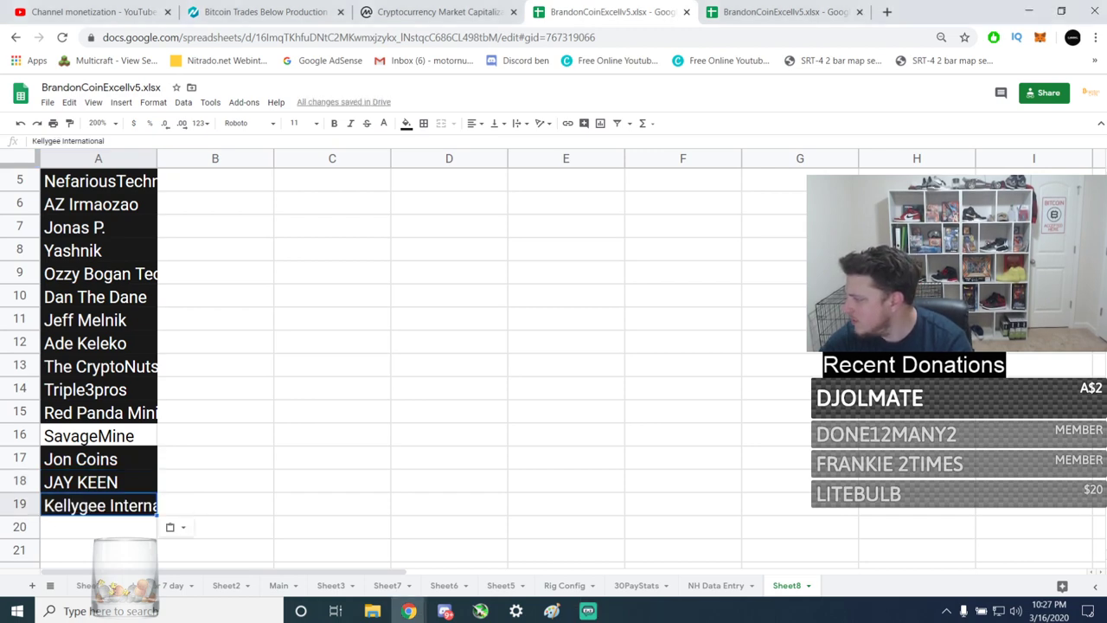
pyautogui.hotkey('alt', 'Tab')
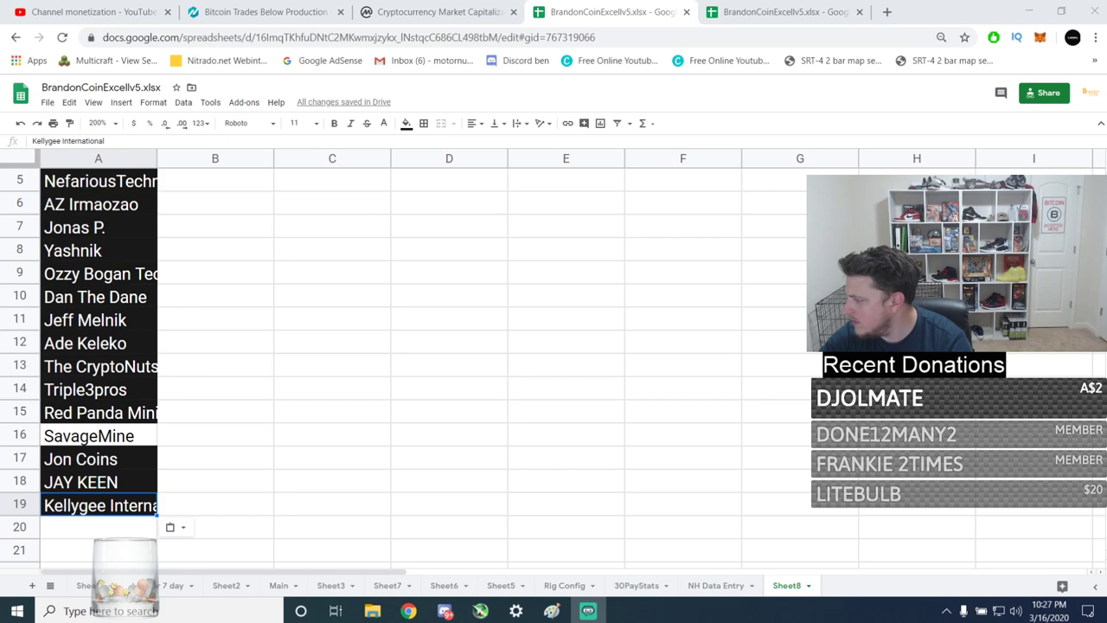
pyautogui.click(122, 529)
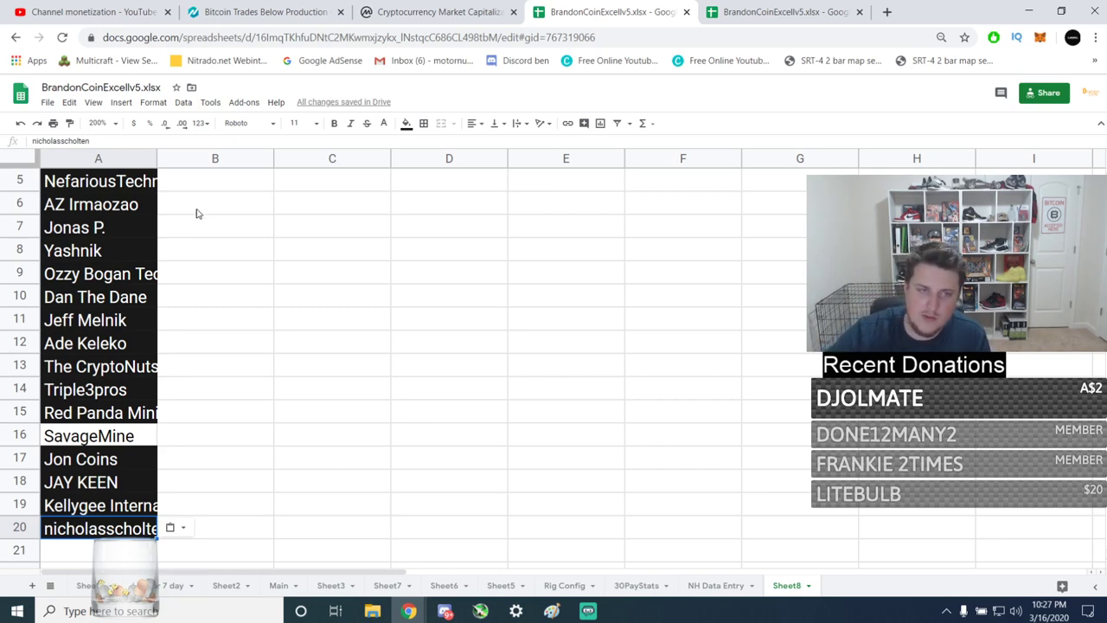
# Step: Scroll over the finished twenty-name list and switch to the other spreadsheet copy
pyautogui.scroll(2, 168, 251)
pyautogui.scroll(-1, 125, 196)
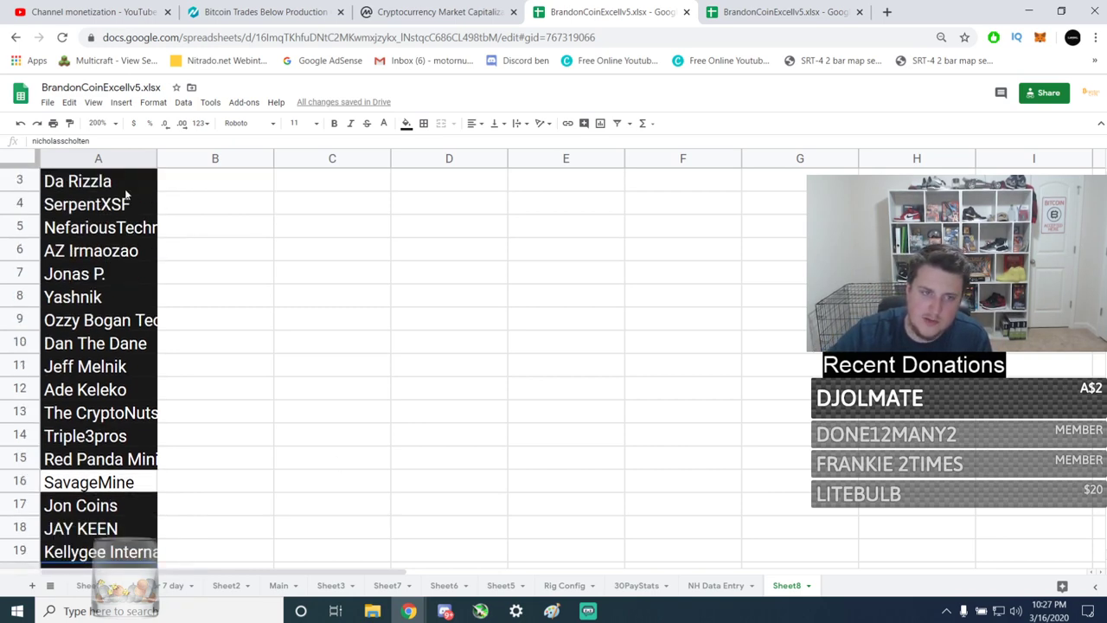
pyautogui.scroll(-2, 126, 195)
pyautogui.scroll(3, 106, 327)
pyautogui.scroll(-3, 52, 448)
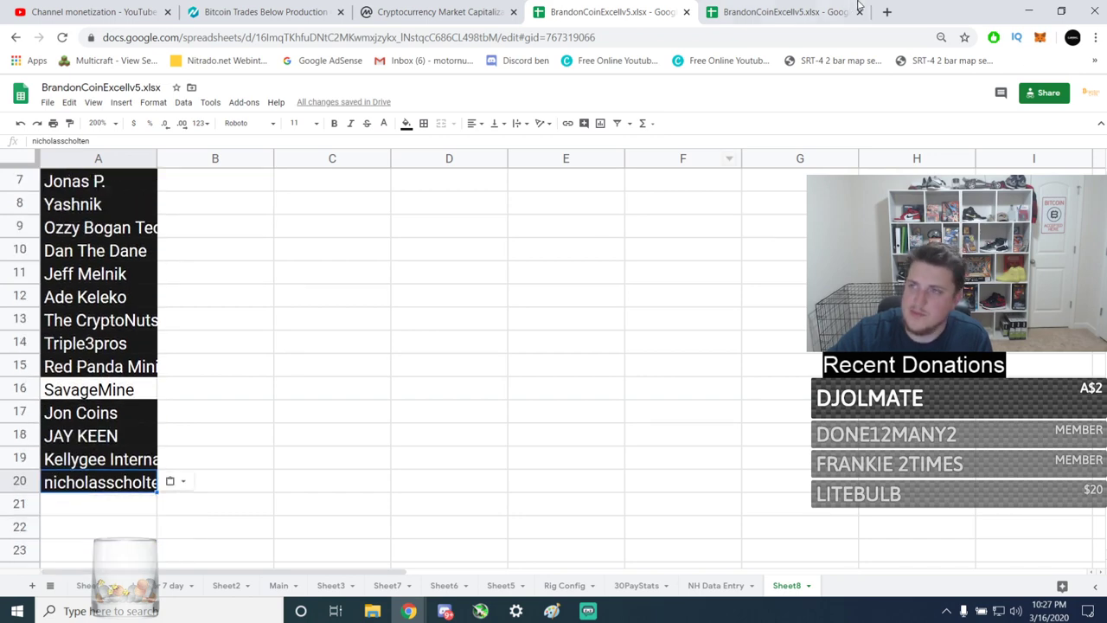
pyautogui.click(852, 9)
# Step: Search Google for the random number generator in a new tab
pyautogui.click(890, 11)
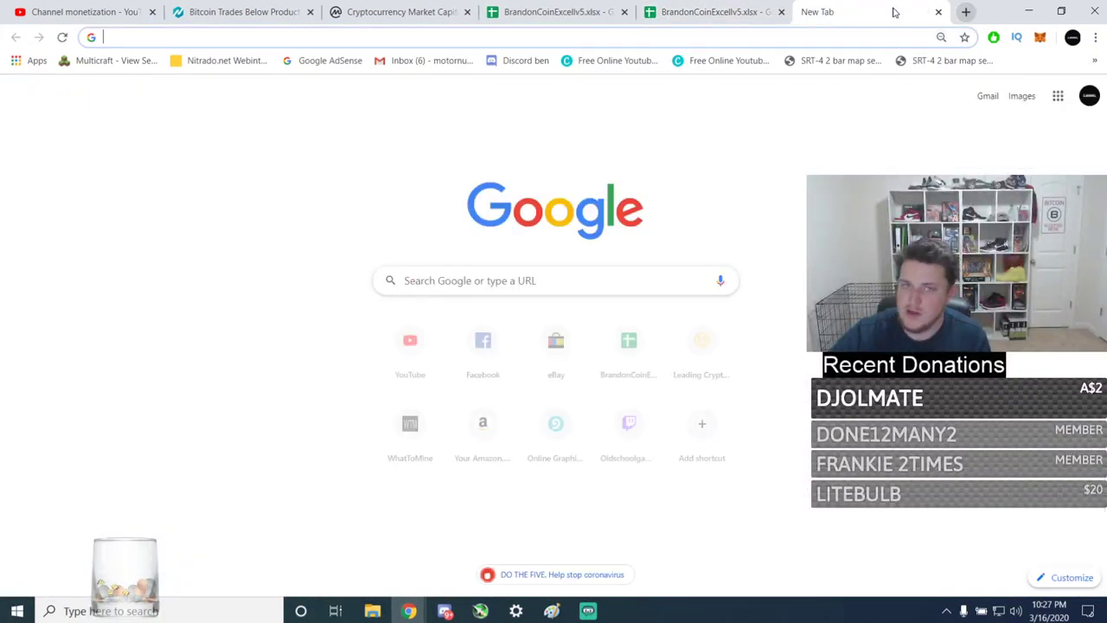
pyautogui.write('random')
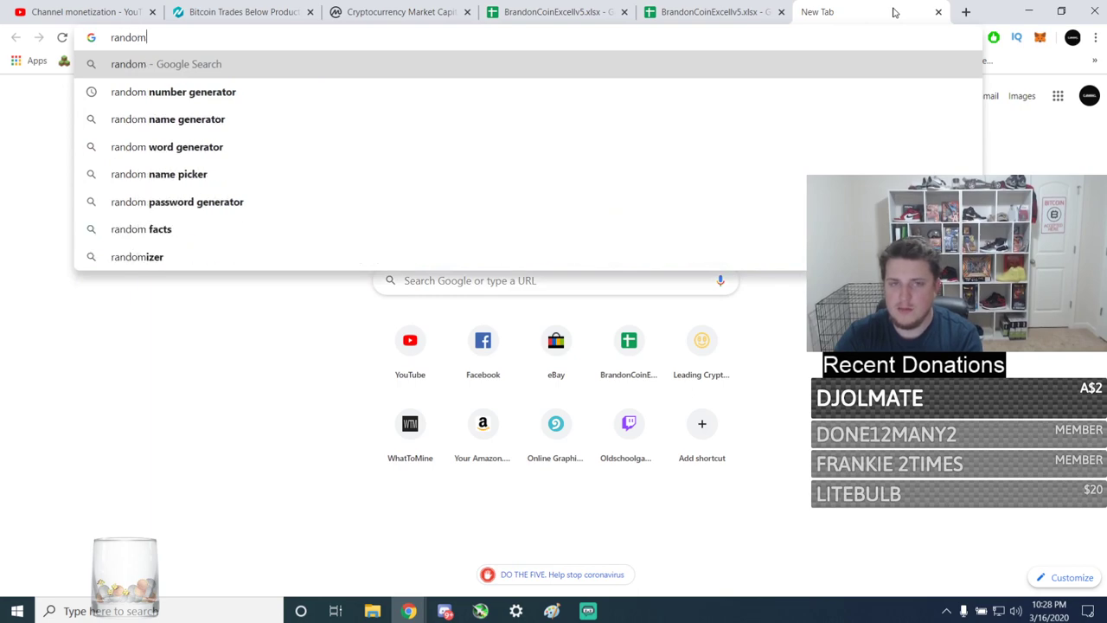
pyautogui.press('Down')
pyautogui.press('Return')
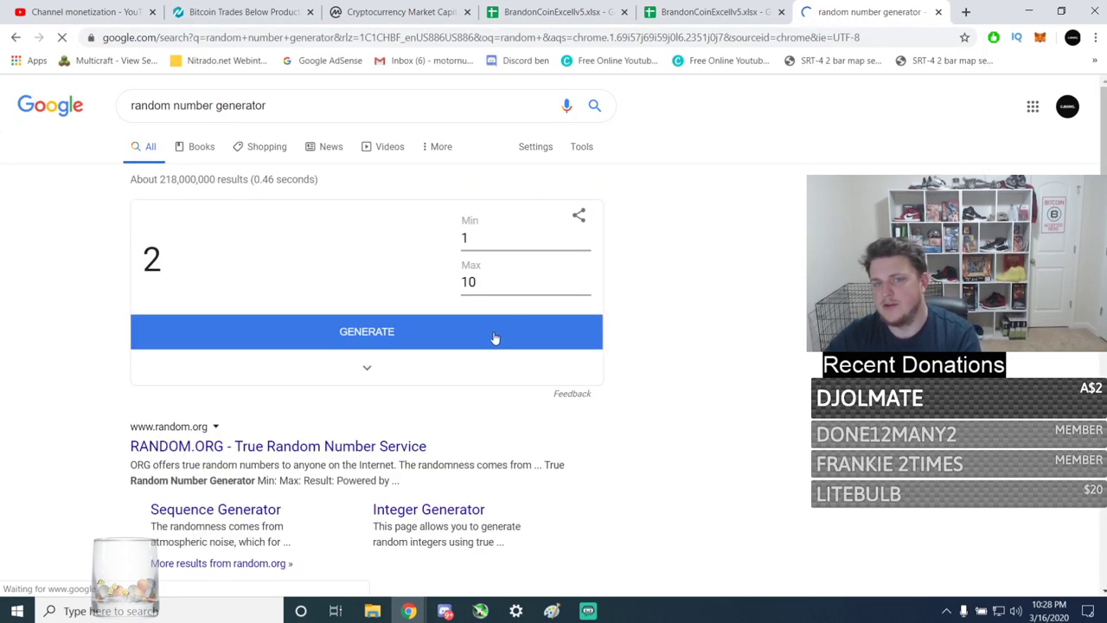
pyautogui.click(482, 237)
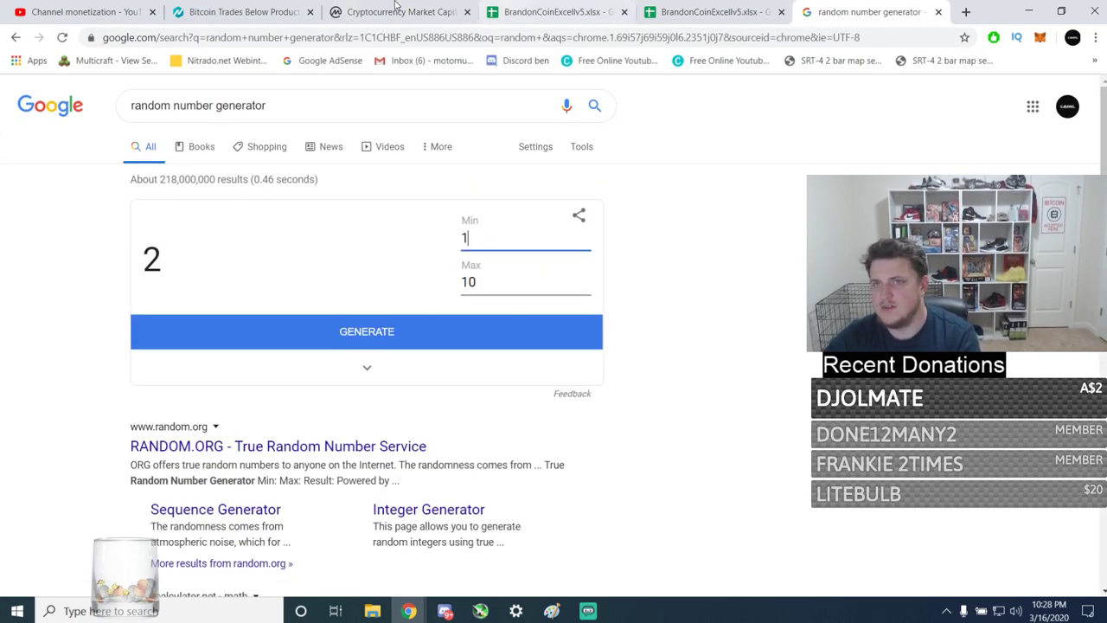
# Step: Check the supporter count and set the generator's maximum to 20
pyautogui.click(397, 9)
pyautogui.click(564, 7)
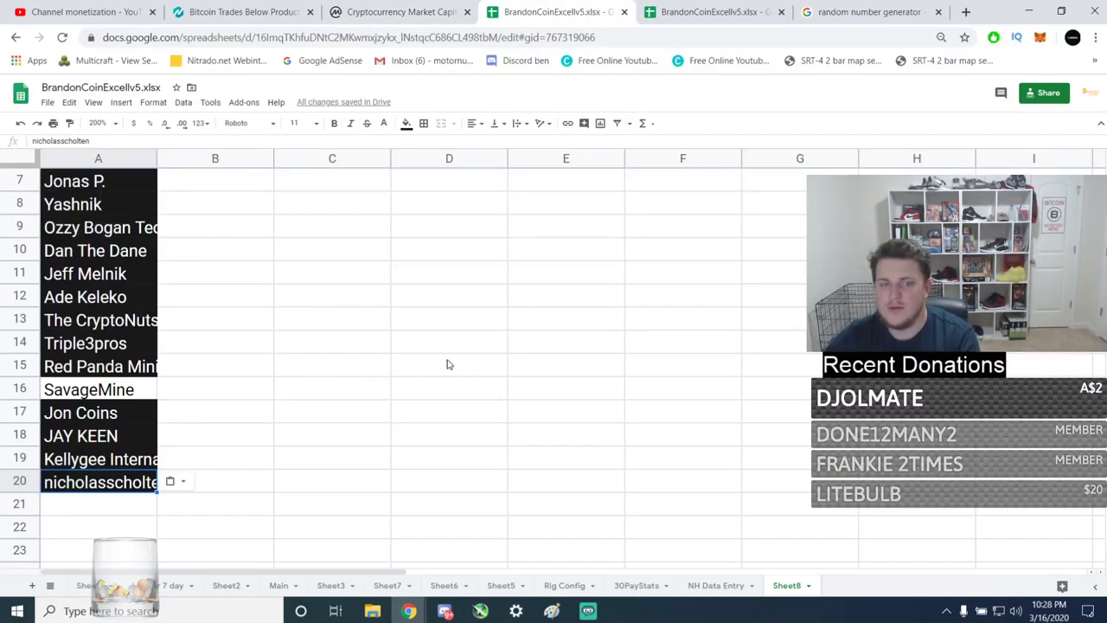
pyautogui.click(900, 10)
pyautogui.moveTo(497, 281); pyautogui.dragTo(457, 292)
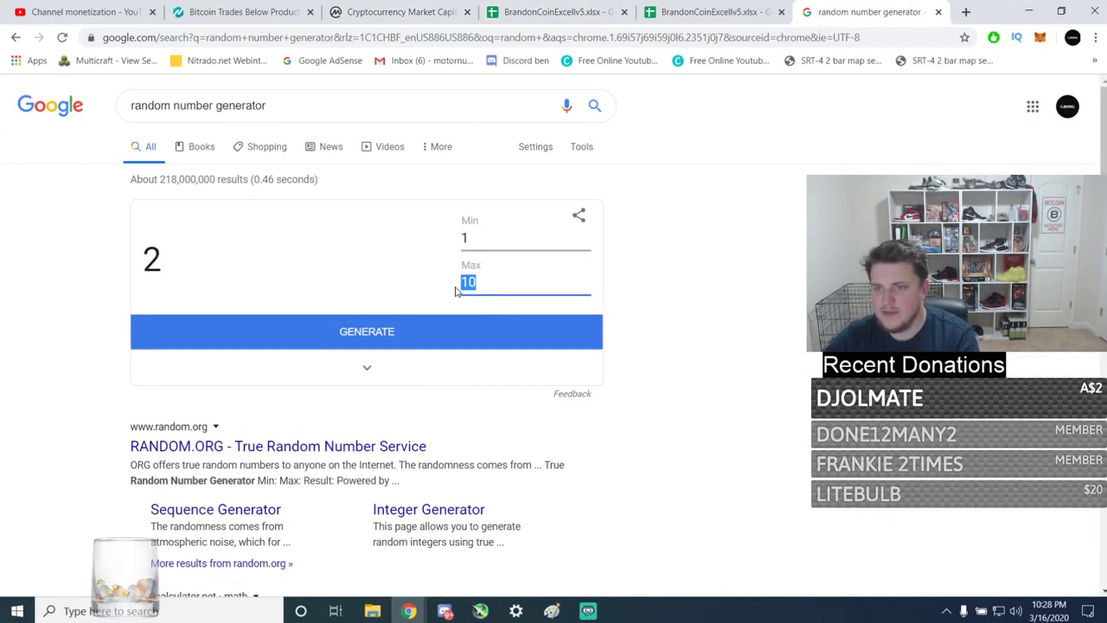
pyautogui.write('20')
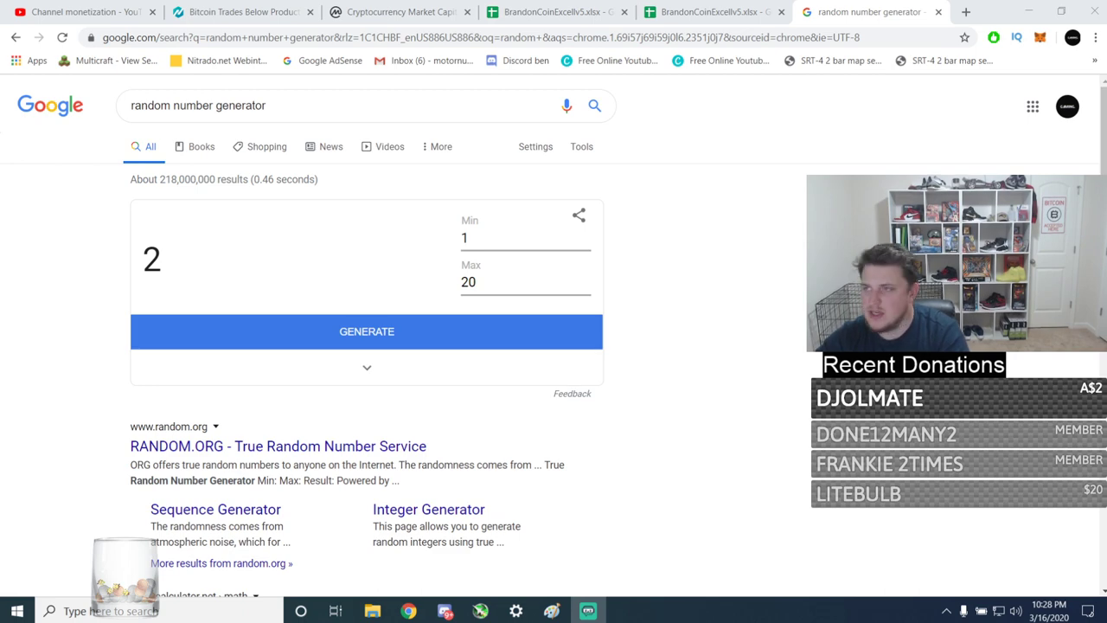
# Step: Add one more name to the empty row below the supporter list
pyautogui.click(657, 12)
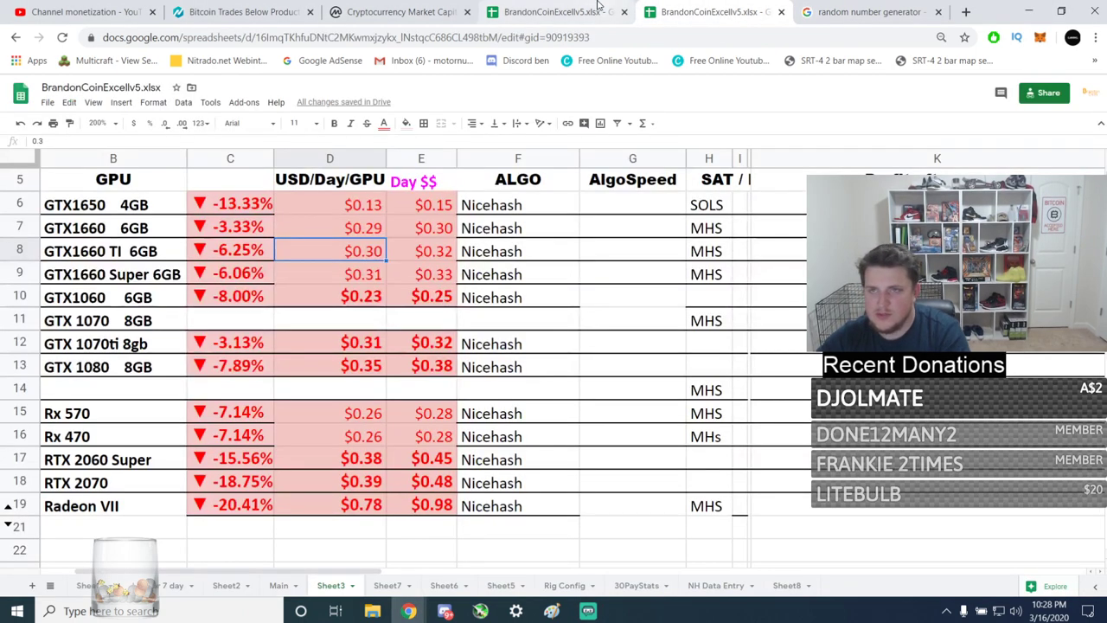
pyautogui.click(596, 8)
pyautogui.write('Brandon')
# Step: Raise the maximum to 21 and generate a number, drawing 4
pyautogui.click(834, 11)
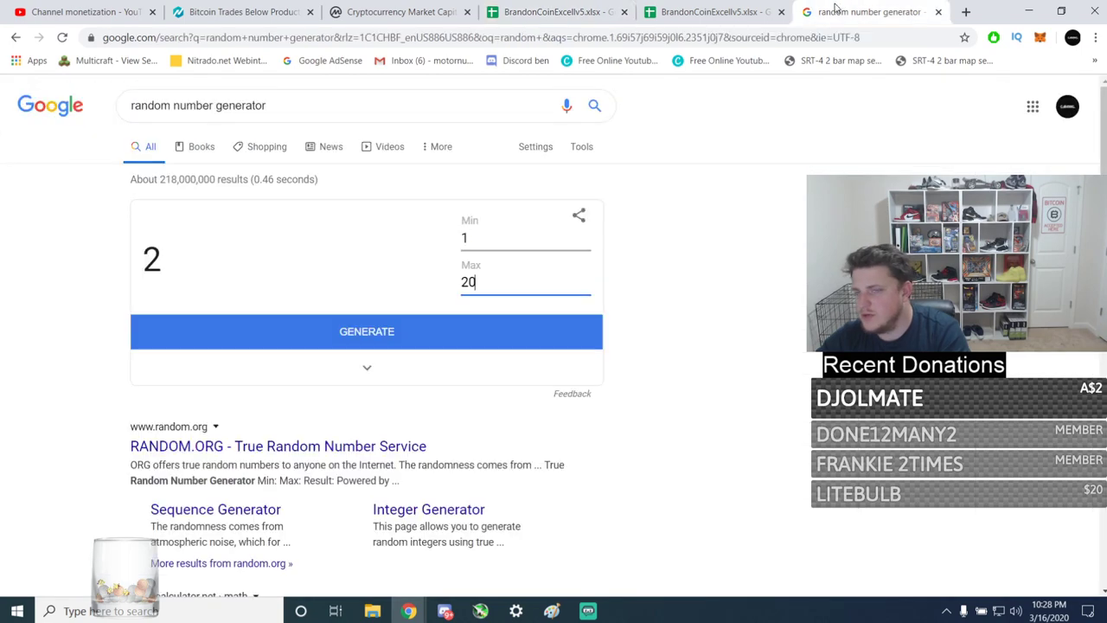
pyautogui.moveTo(487, 282); pyautogui.dragTo(453, 289)
pyautogui.write('2')
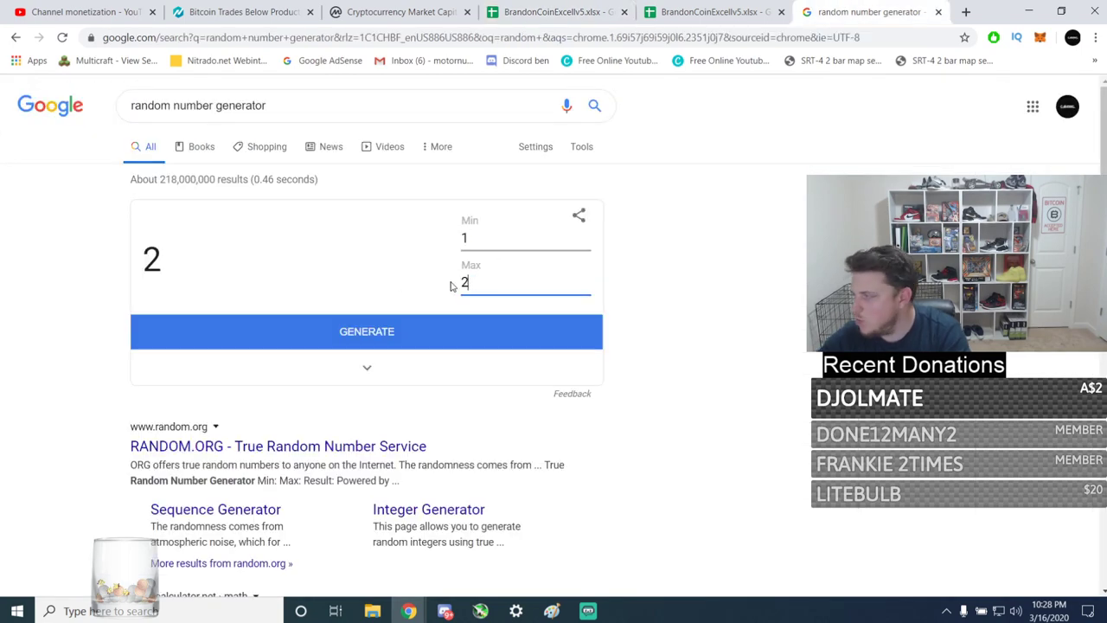
pyautogui.write('1')
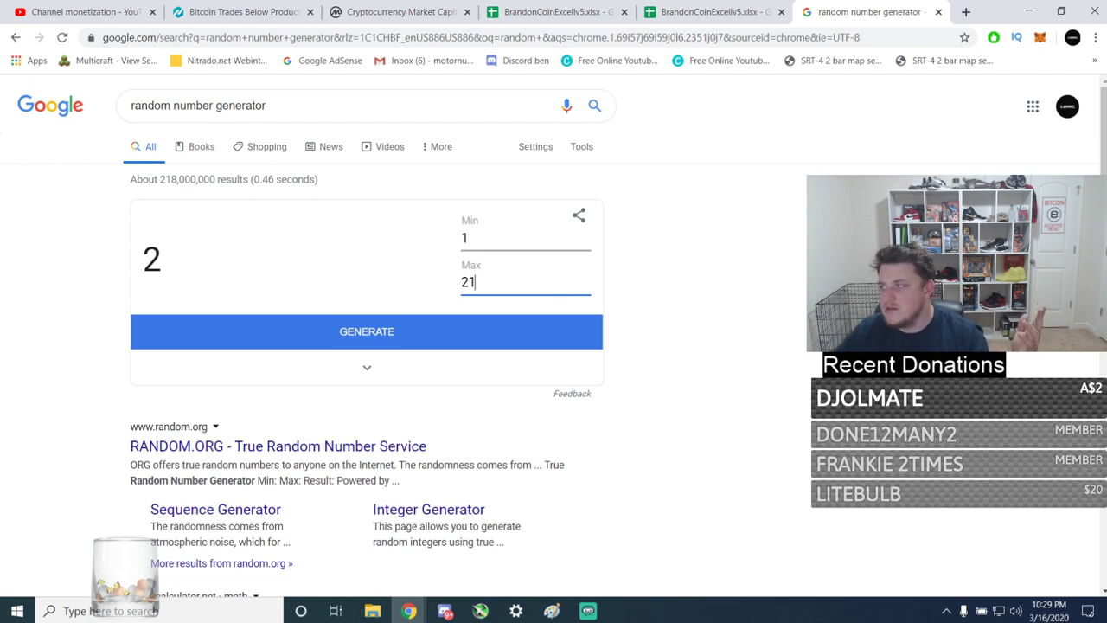
pyautogui.click(410, 340)
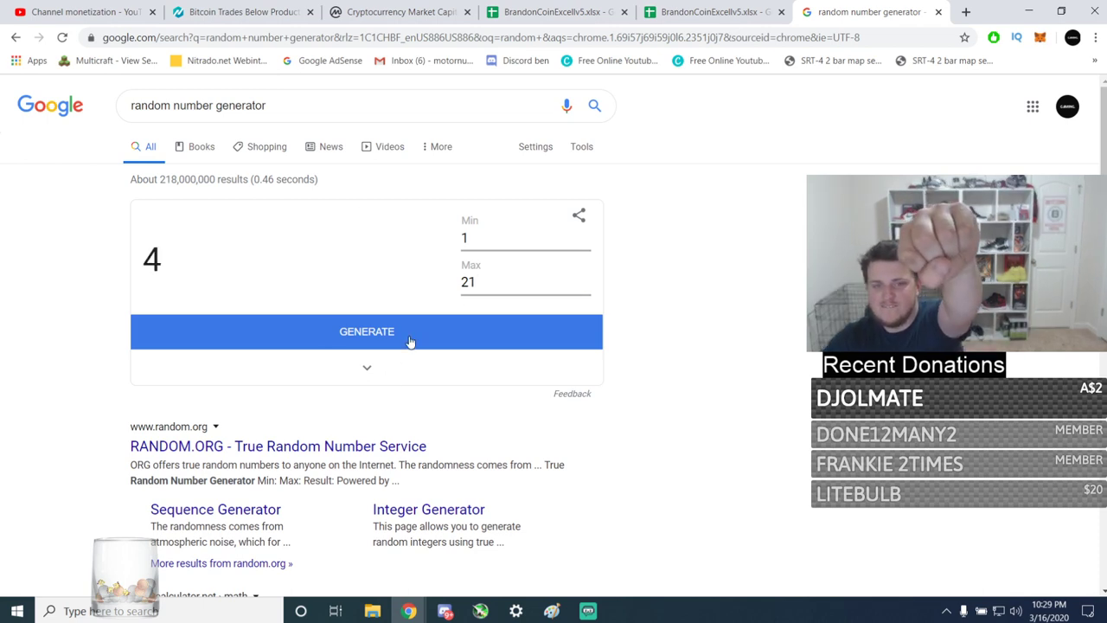
# Step: Return to Sheet8 and scroll up to the top of the 21-name list
pyautogui.click(559, 5)
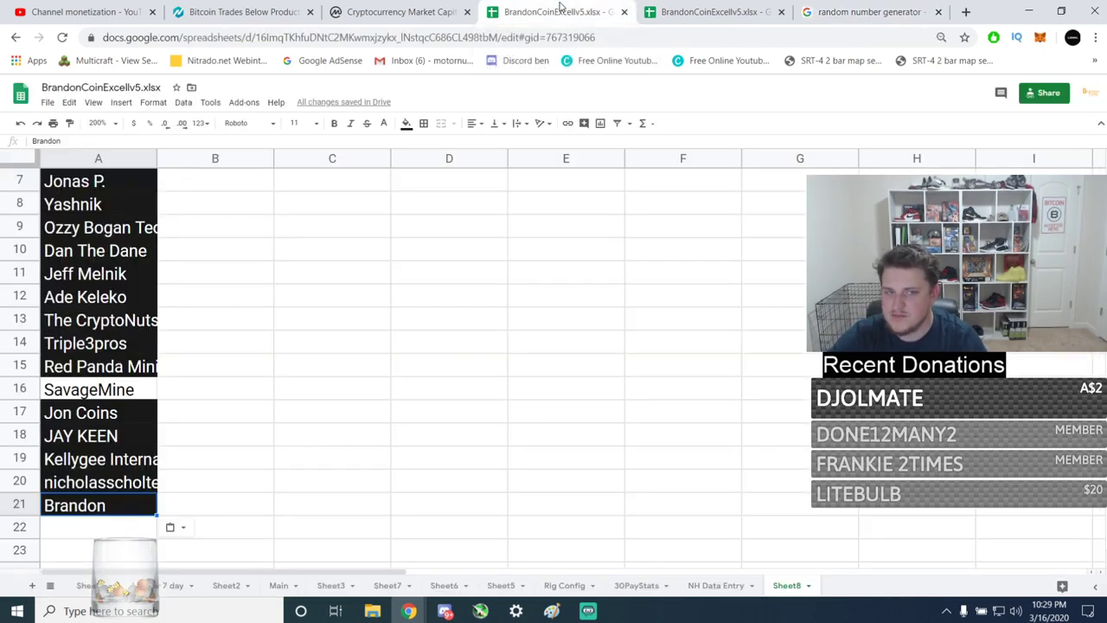
pyautogui.scroll(3, 104, 407)
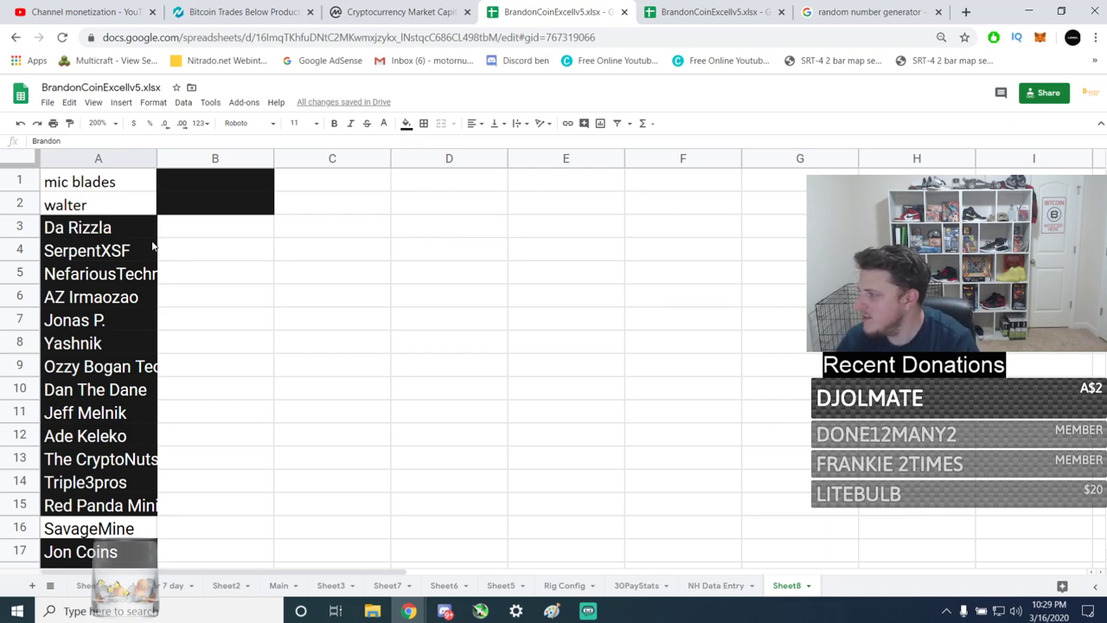
pyautogui.click(153, 249)
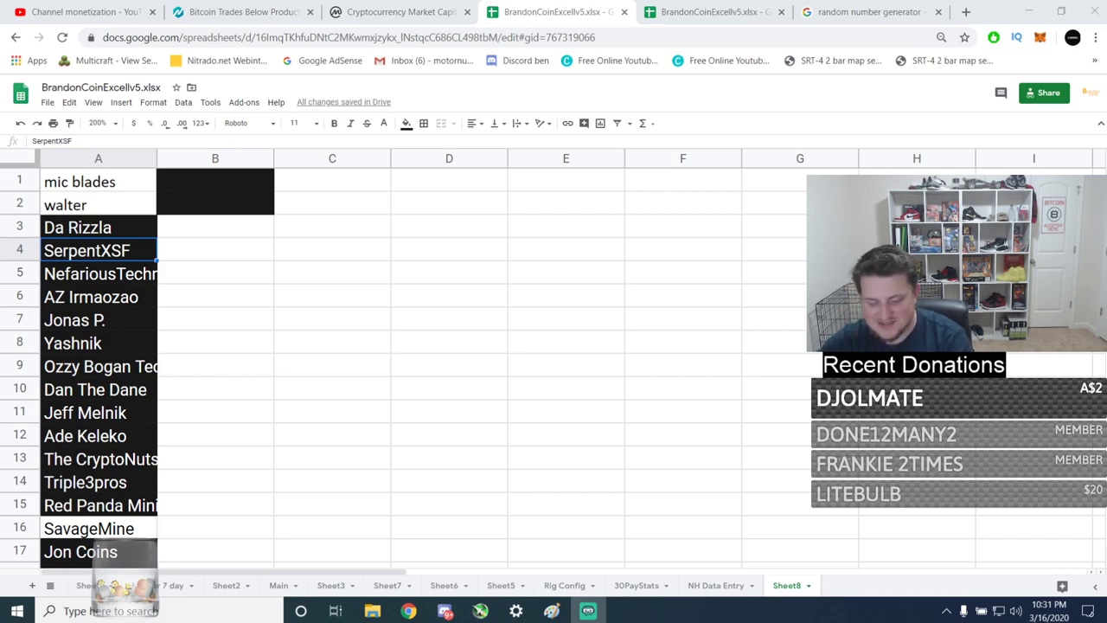
# Step: Close the random number generator tab and pull the Coinbase send confirmation into the browser
pyautogui.click(873, 12)
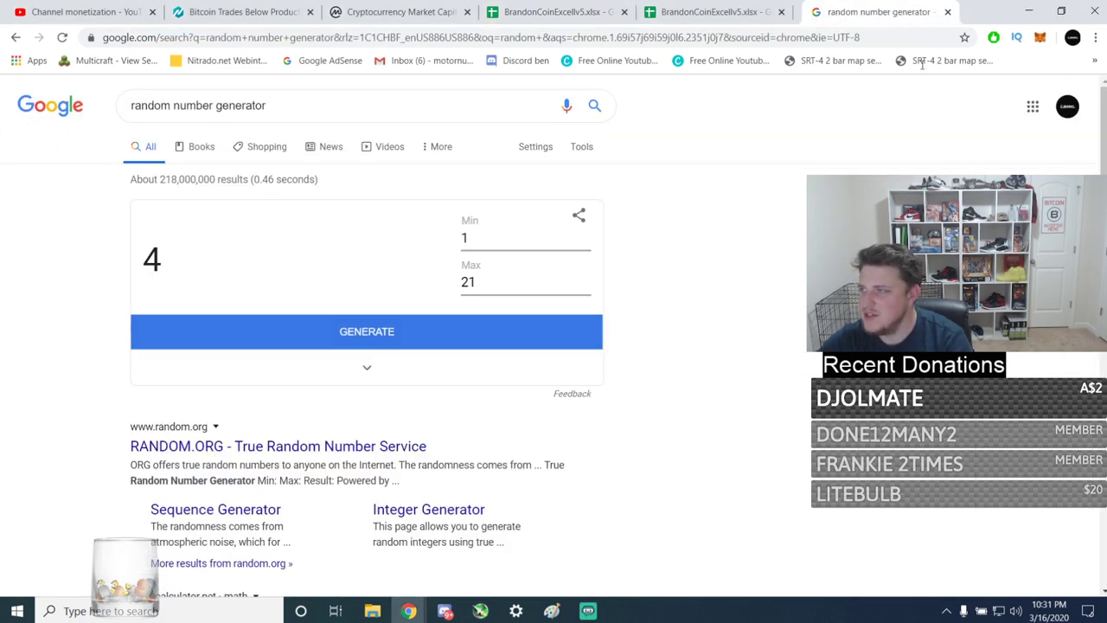
pyautogui.hotkey('ctrl', 'w')
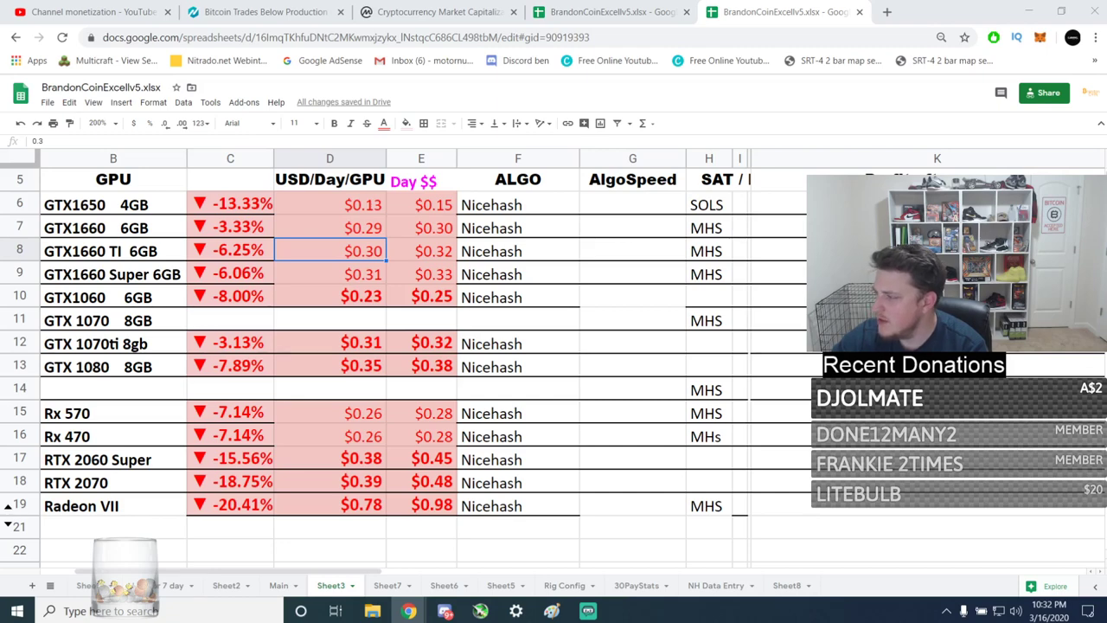
pyautogui.moveTo(1106, 156); pyautogui.dragTo(326, 3)
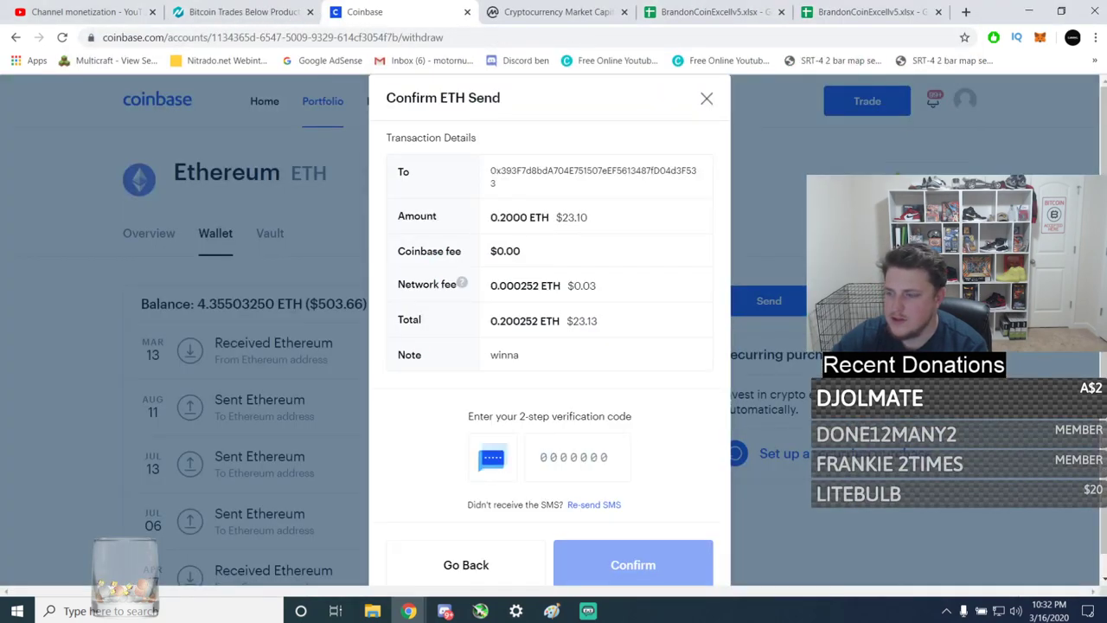
# Step: Review the ETH send's $0.00 Coinbase fee and network fee amounts
pyautogui.hotkey('alt', 'Tab')
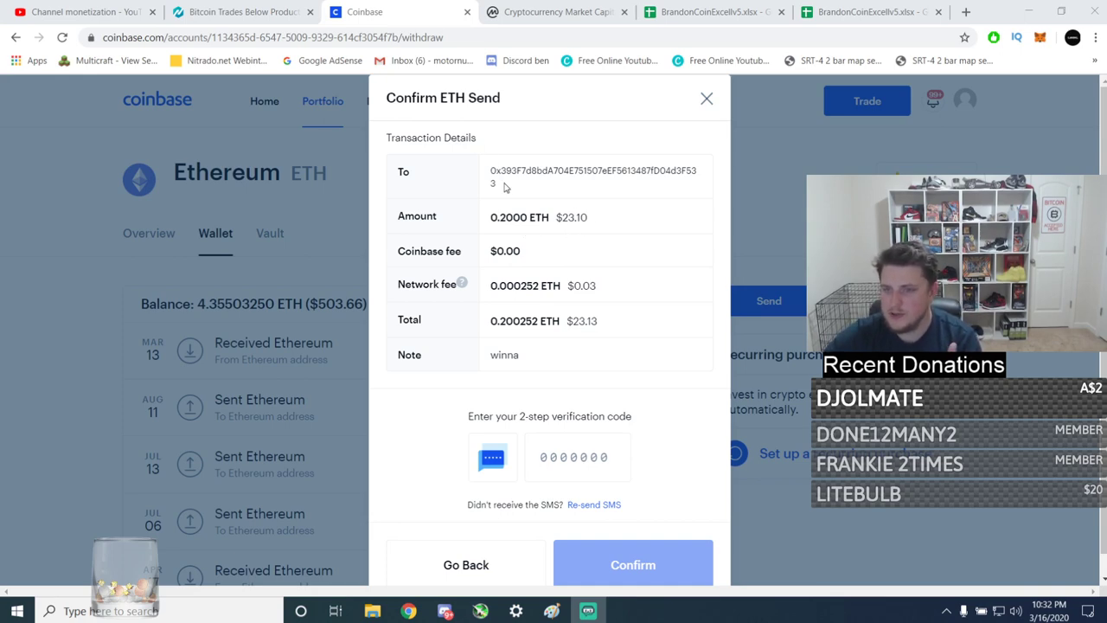
pyautogui.doubleClick(505, 251)
pyautogui.click(571, 268)
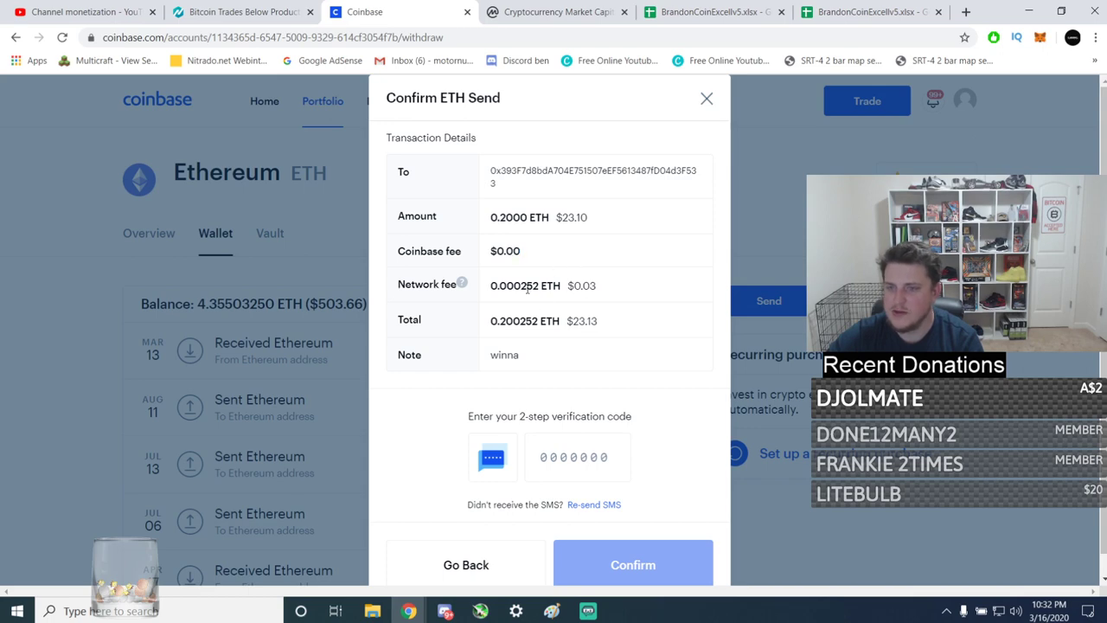
pyautogui.moveTo(514, 285); pyautogui.dragTo(546, 285)
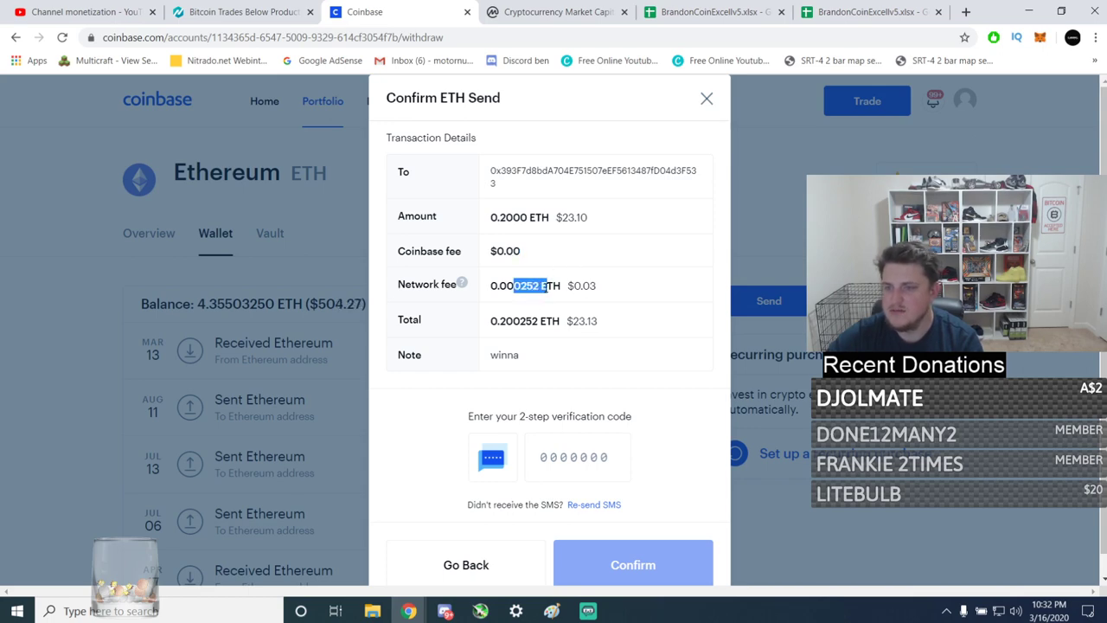
pyautogui.click(587, 304)
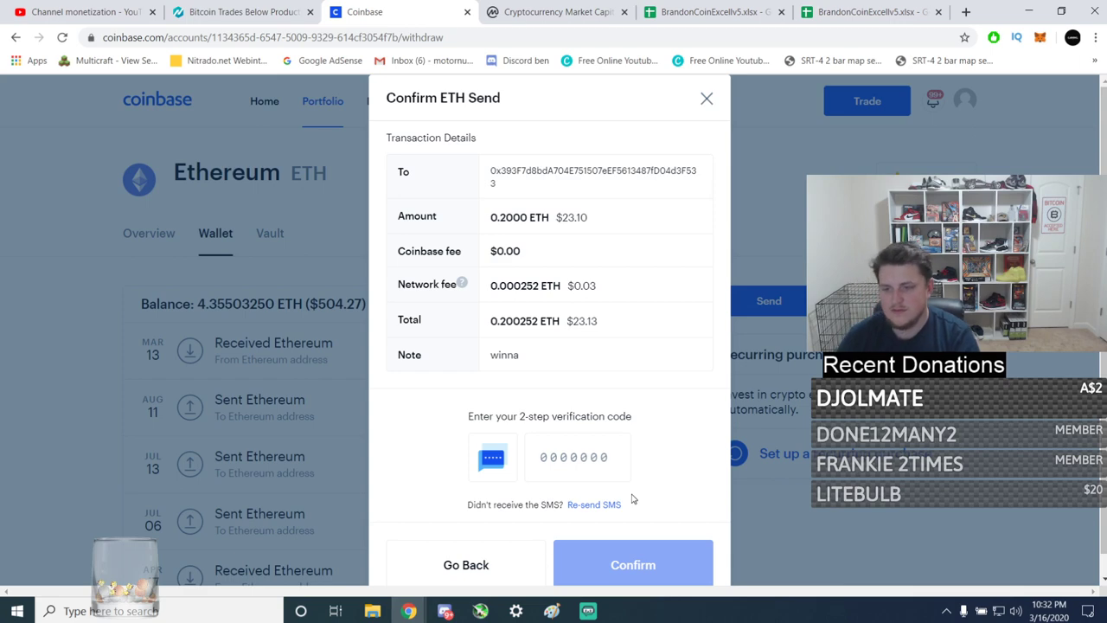
# Step: Enter the 2-step verification code and confirm sending 0.2000 ETH, worth $22.96
pyautogui.click(558, 455)
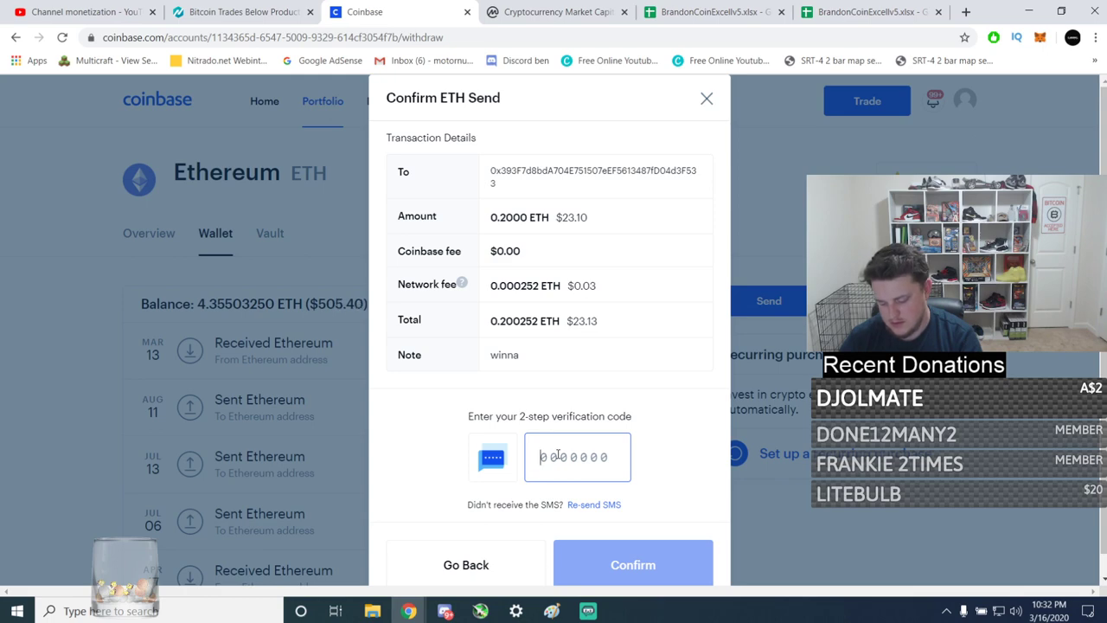
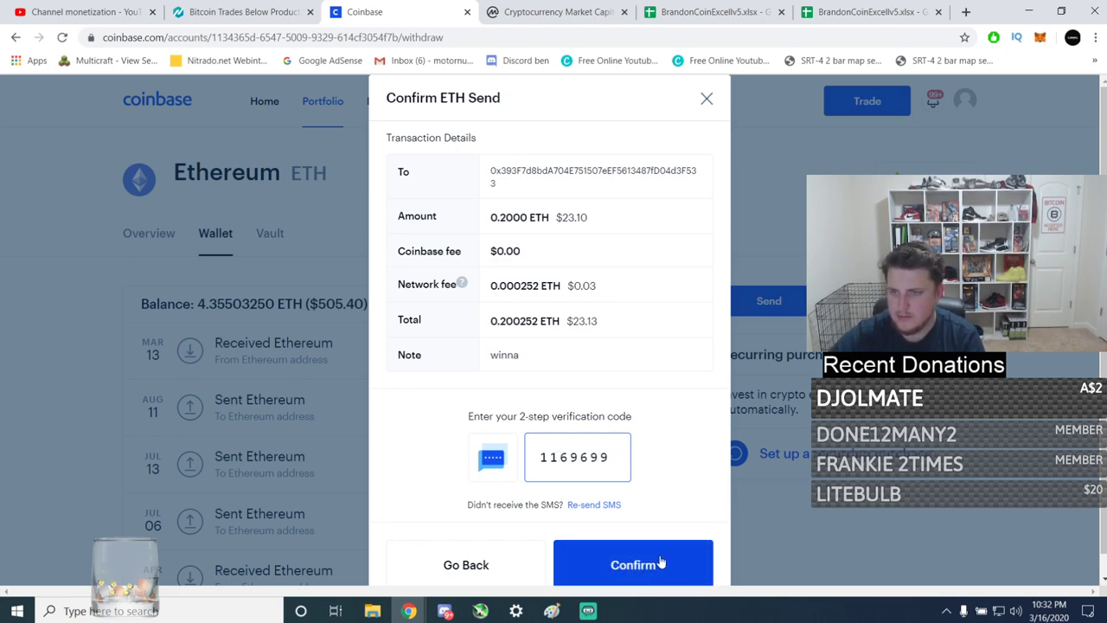
pyautogui.click(660, 562)
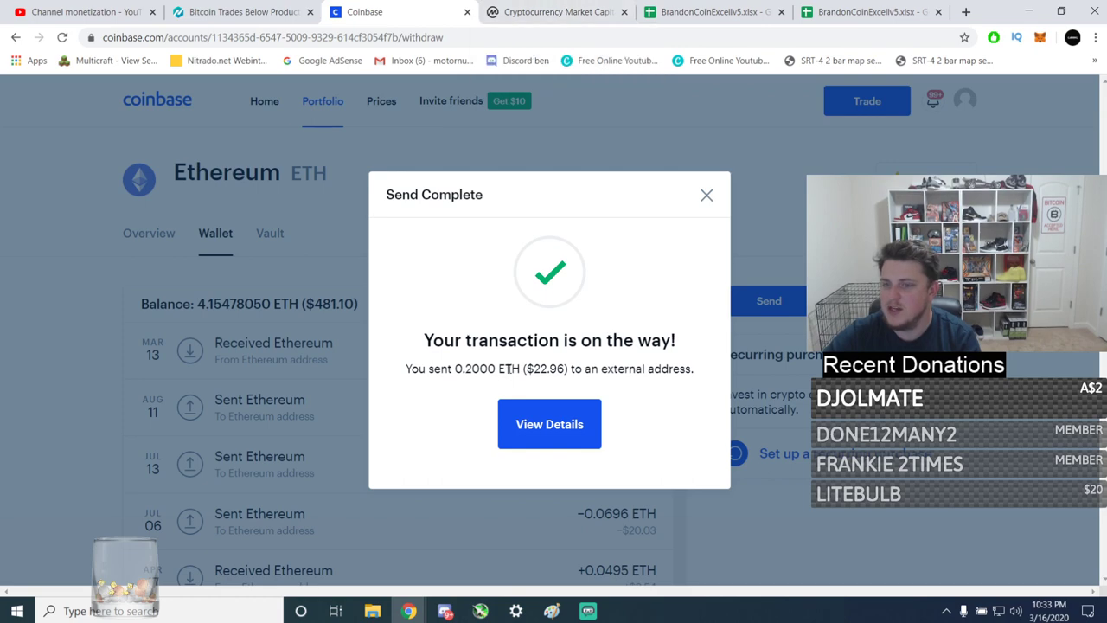
pyautogui.moveTo(534, 368); pyautogui.dragTo(564, 369)
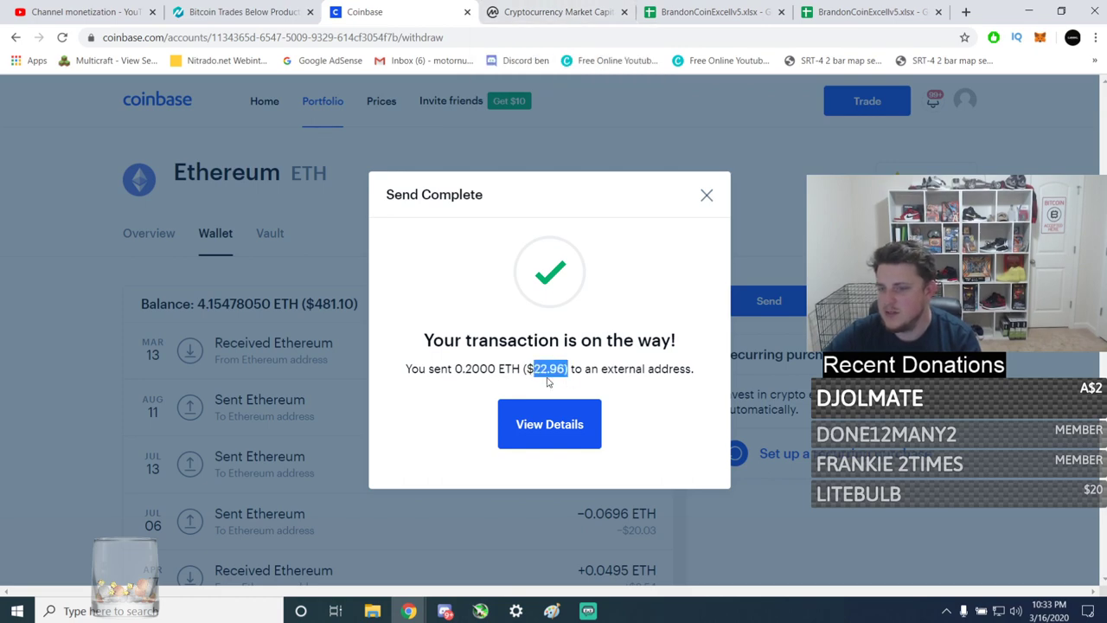
pyautogui.click(566, 5)
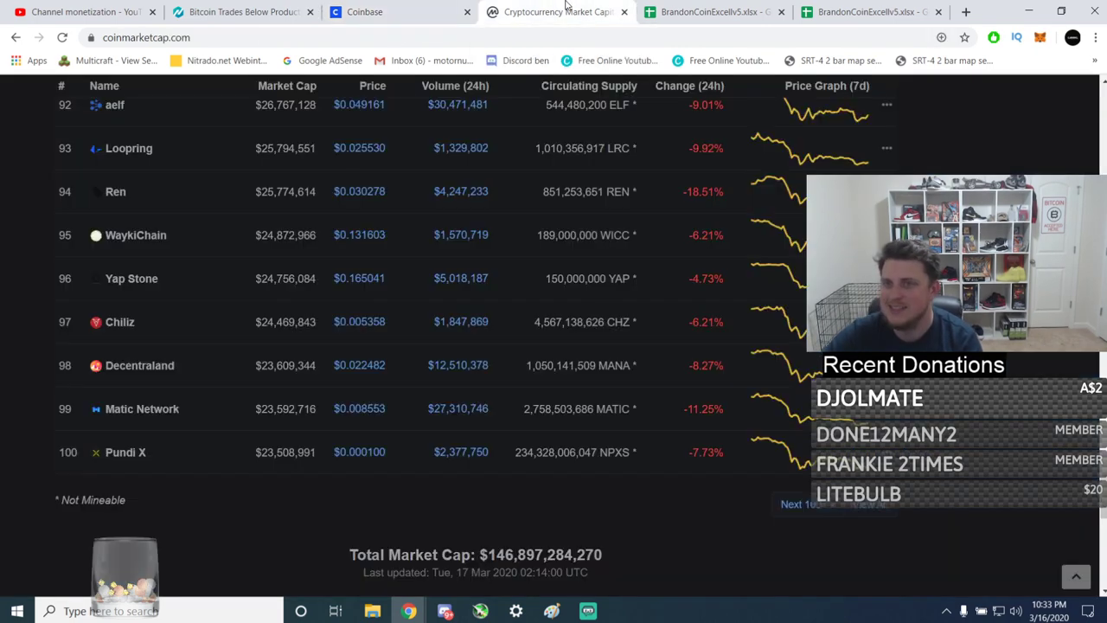